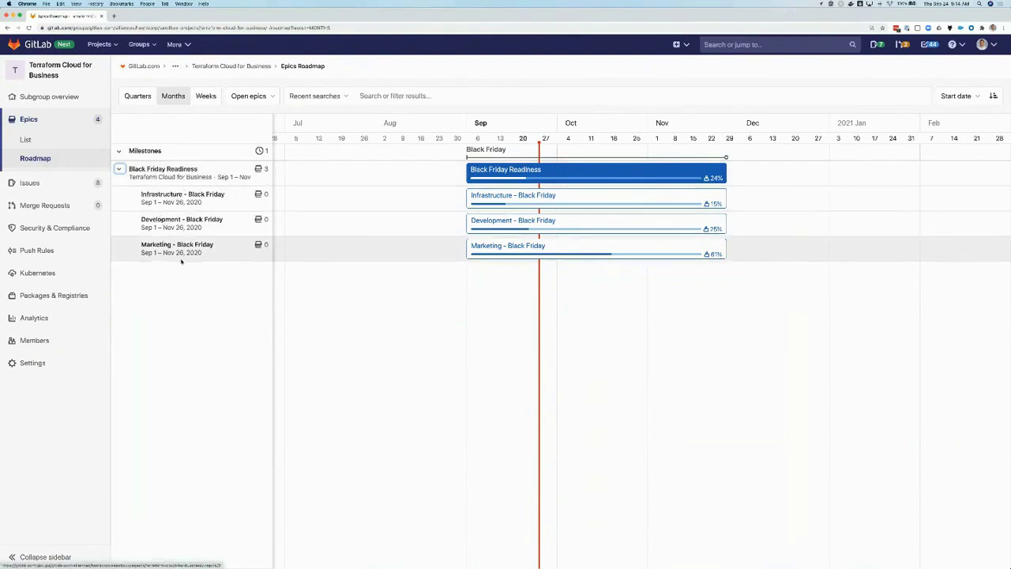
Open the Black Friday group milestone and review its burndown chart and issues grouped by status.
{"action": "mouse_move", "coordinate": [488, 208]}
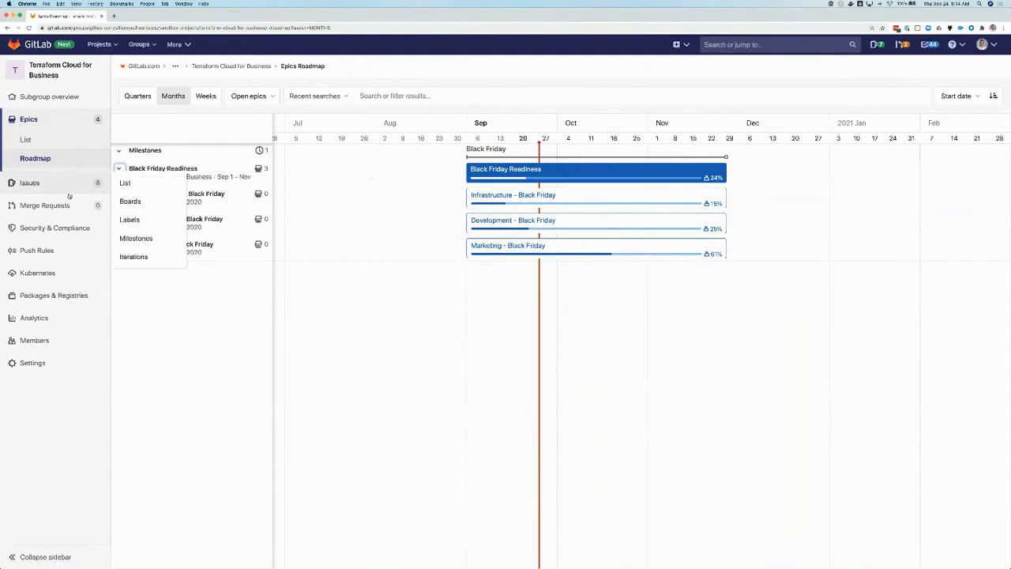
{"action": "mouse_move", "coordinate": [62, 169]}
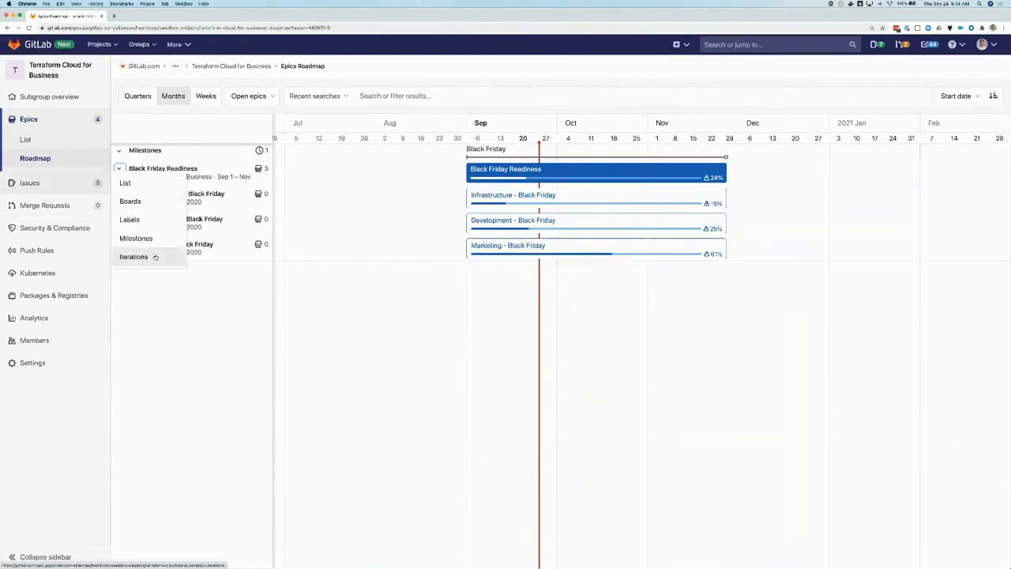
{"action": "left_click", "coordinate": [158, 239]}
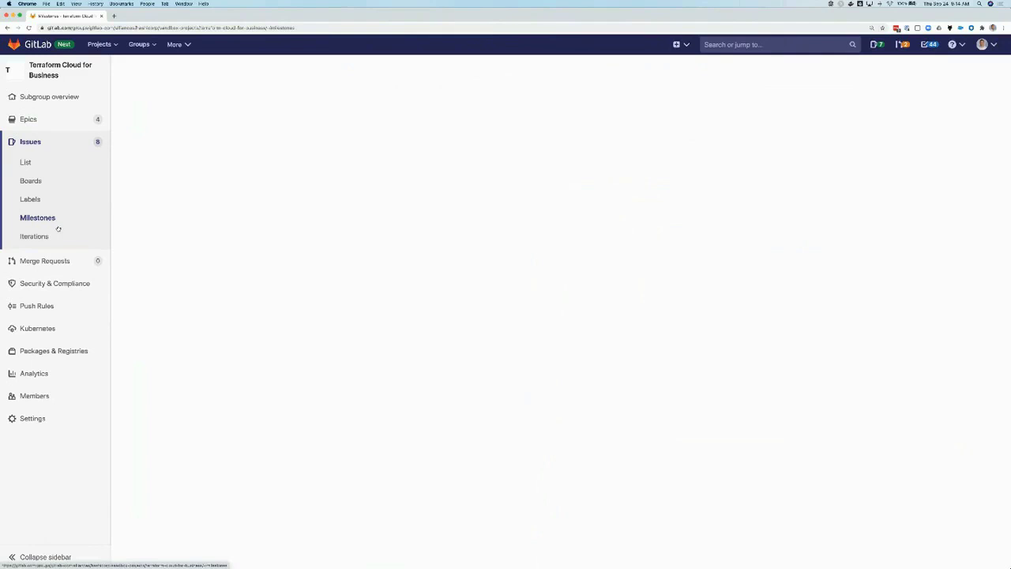
{"action": "left_click", "coordinate": [105, 222]}
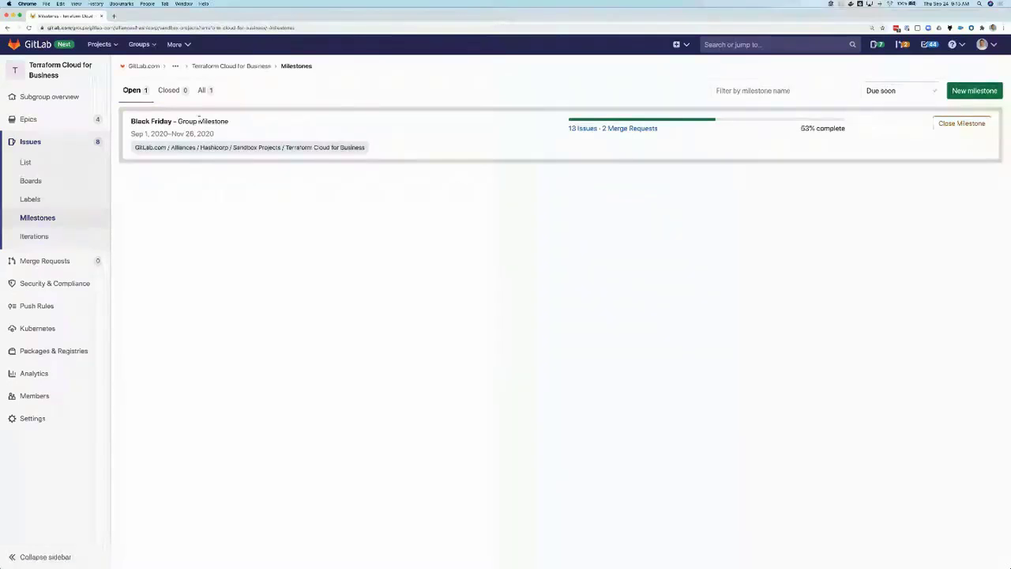
{"action": "left_click", "coordinate": [150, 121]}
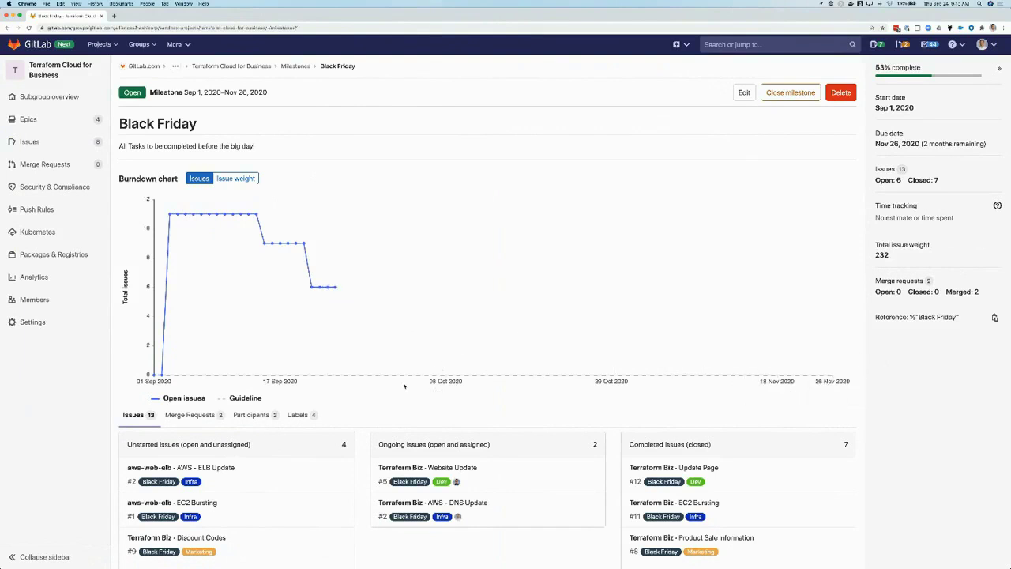
{"action": "scroll", "coordinate": [404, 386], "scroll_direction": "down", "scroll_amount": 4}
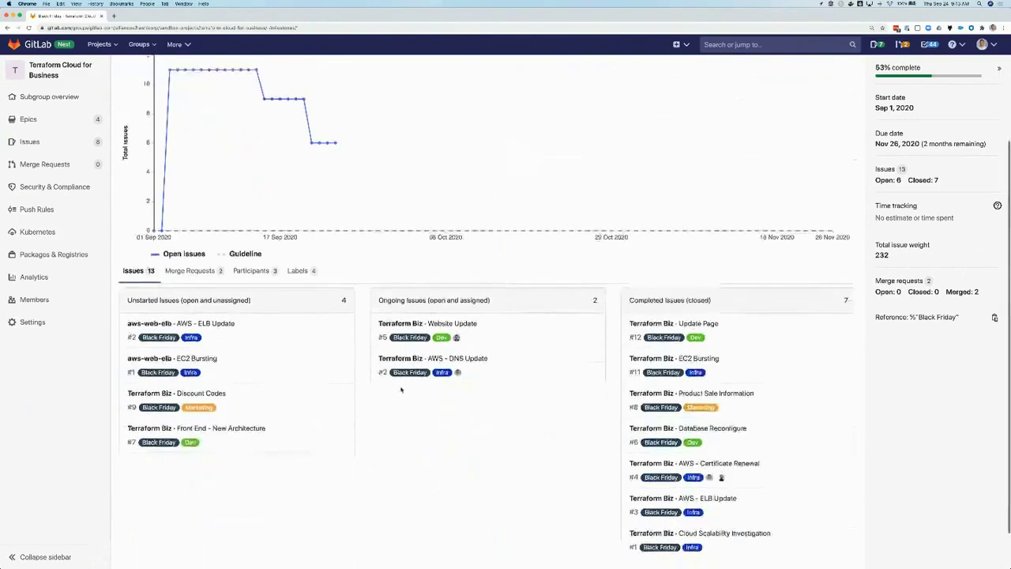
{"action": "scroll", "coordinate": [401, 388], "scroll_direction": "down", "scroll_amount": 1}
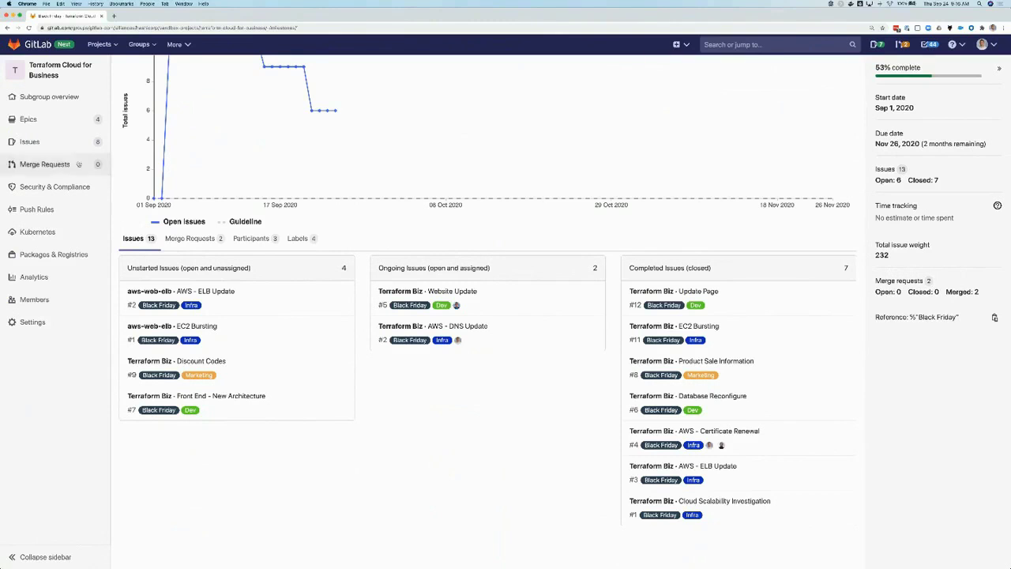
Open the subgroup's Black Friday issue board and collapse its Open list.
{"action": "mouse_move", "coordinate": [48, 146]}
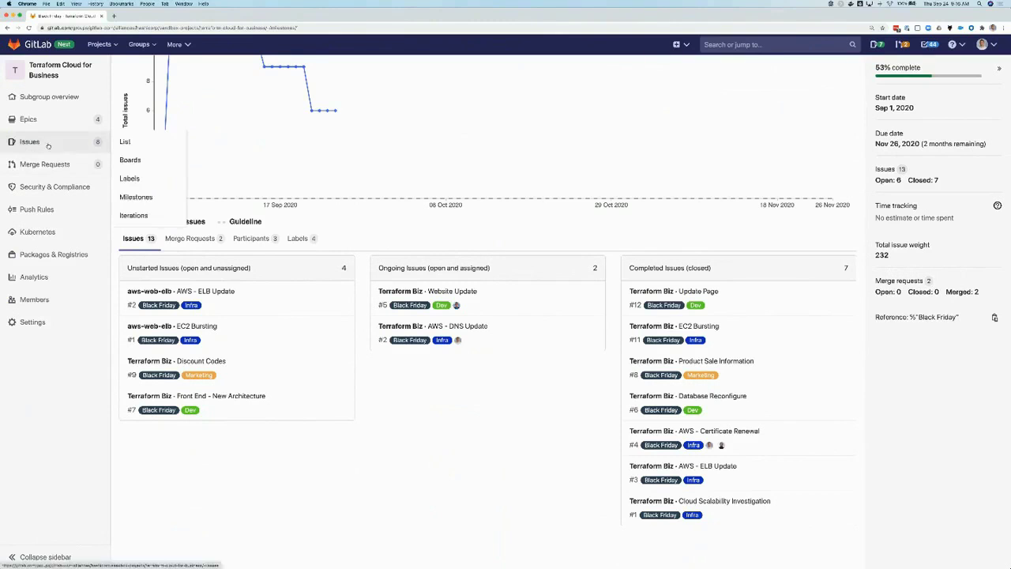
{"action": "left_click", "coordinate": [150, 165]}
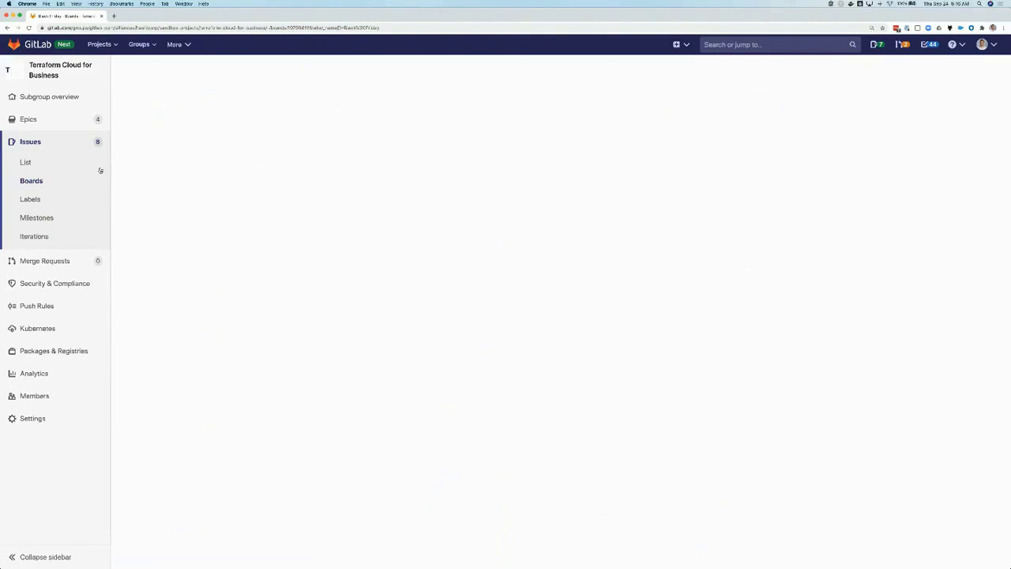
{"action": "left_click", "coordinate": [35, 182]}
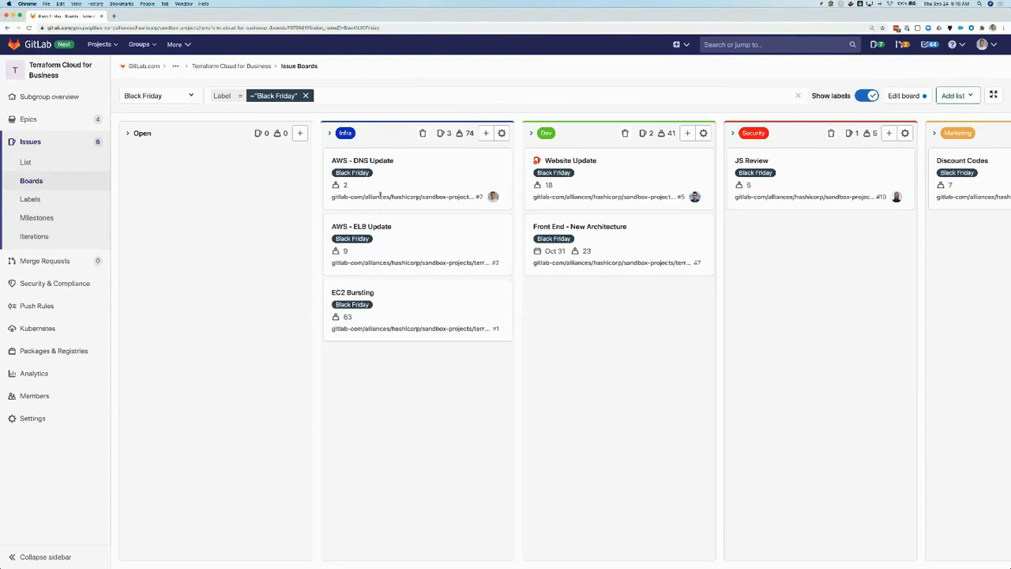
{"action": "mouse_move", "coordinate": [663, 234]}
{"action": "left_mouse_down"}
{"action": "mouse_move", "coordinate": [722, 269]}
{"action": "mouse_move", "coordinate": [649, 248]}
{"action": "left_mouse_up"}
{"action": "left_click", "coordinate": [126, 134]}
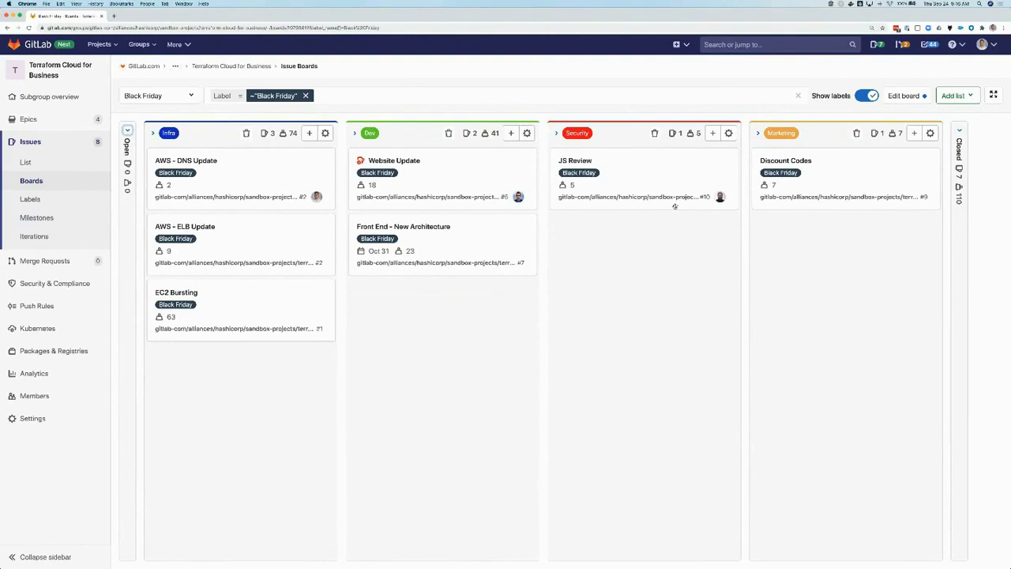
Open the AWS - ELB Update issue from the board's Infra list and create a merge request from it.
{"action": "mouse_move", "coordinate": [360, 162]}
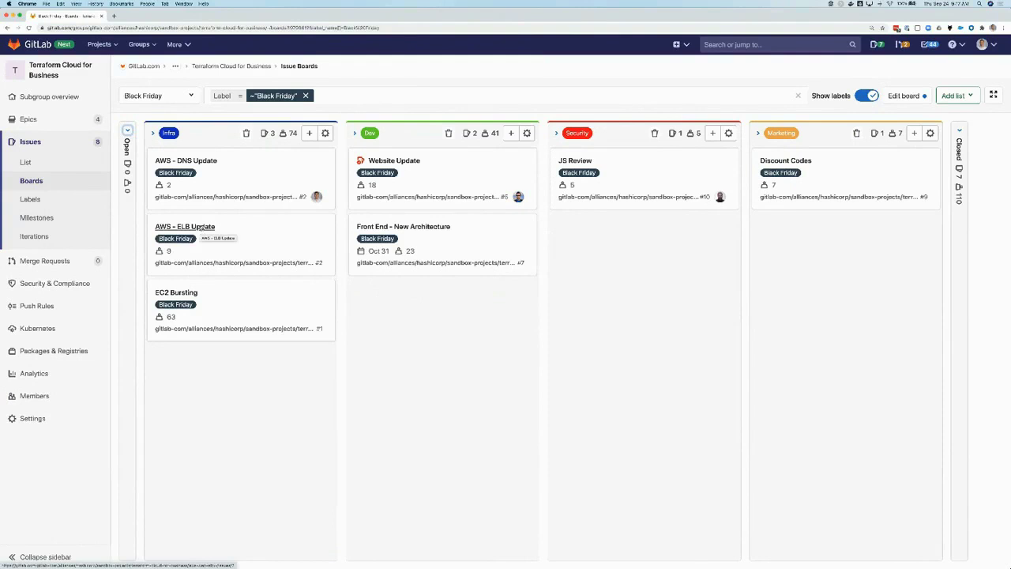
{"action": "left_click", "coordinate": [203, 227]}
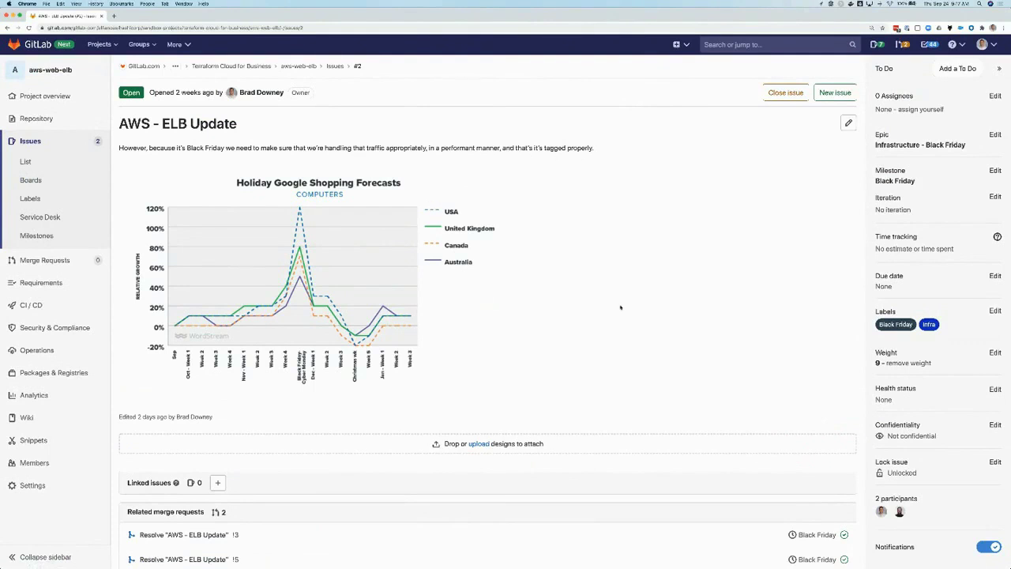
{"action": "scroll", "coordinate": [619, 309], "scroll_direction": "down", "scroll_amount": 1}
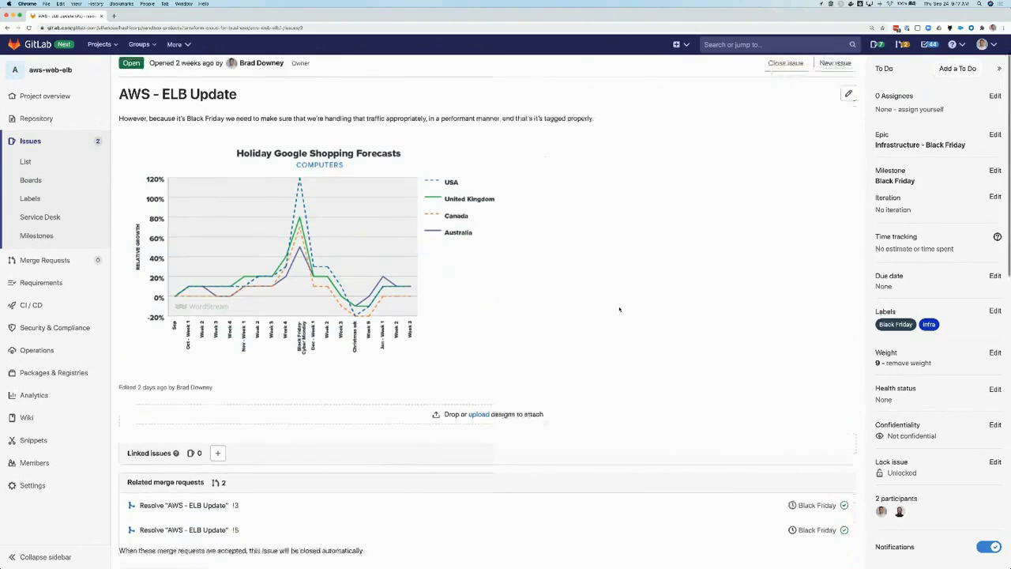
{"action": "scroll", "coordinate": [619, 309], "scroll_direction": "down", "scroll_amount": 6}
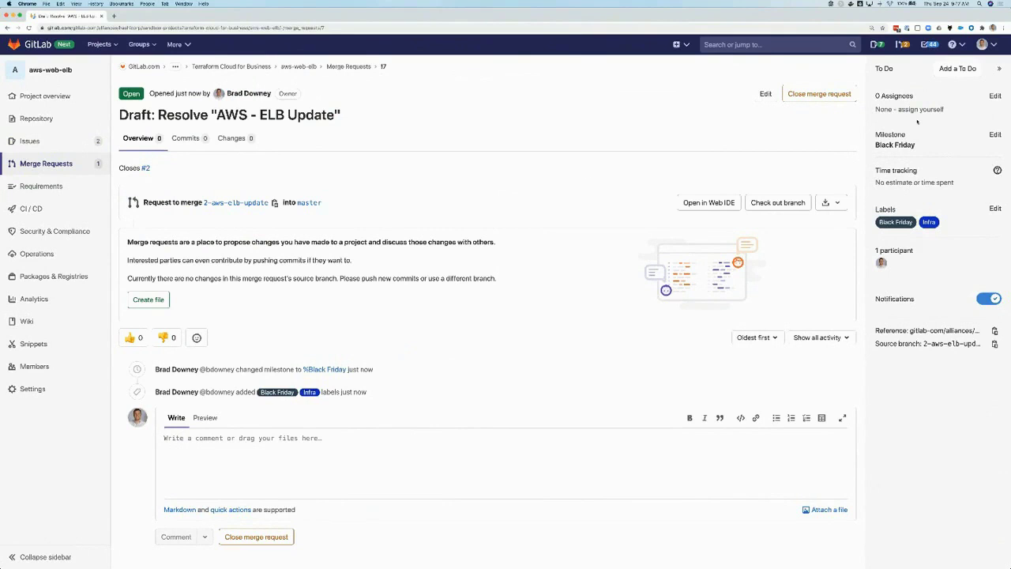
Assign the draft merge request to yourself and view the instructions for checking out its branch locally.
{"action": "left_click", "coordinate": [995, 96]}
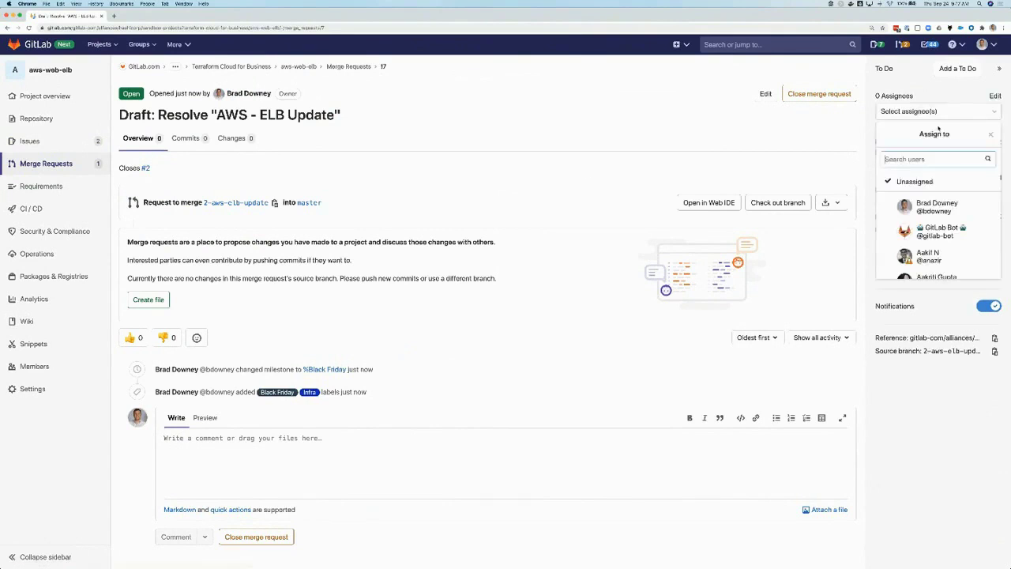
{"action": "left_click", "coordinate": [926, 199]}
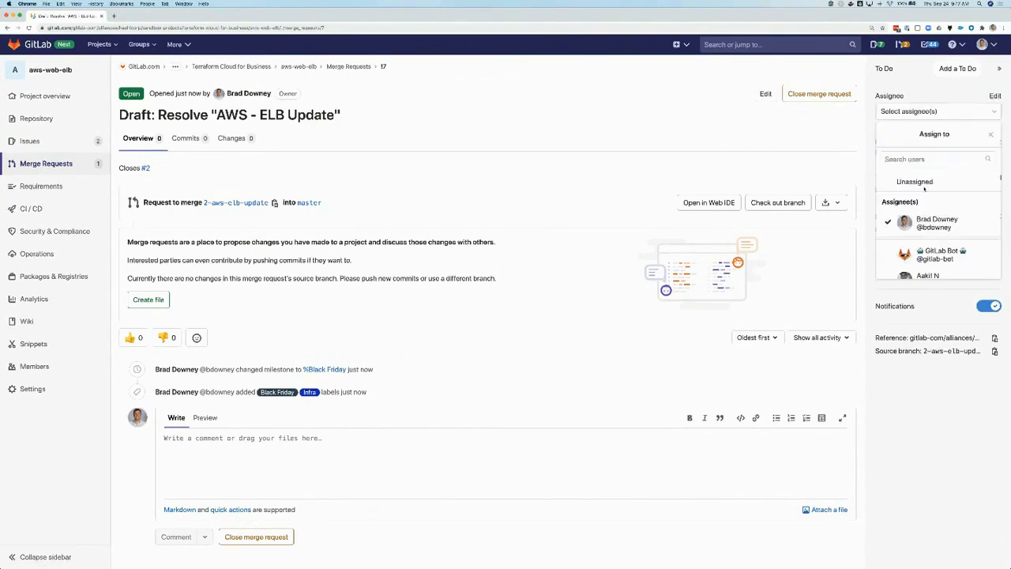
{"action": "left_click", "coordinate": [914, 95]}
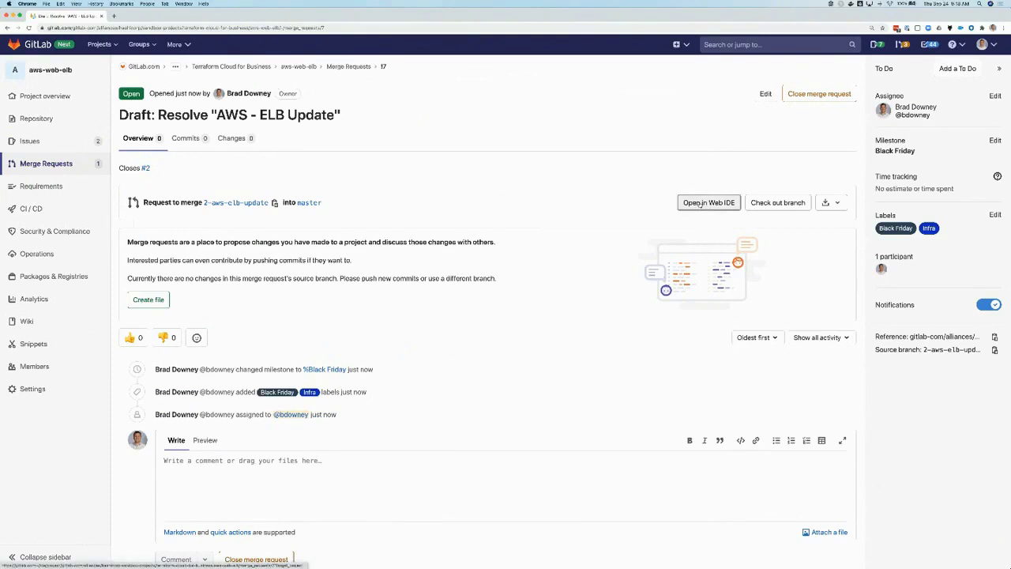
{"action": "left_click", "coordinate": [772, 203]}
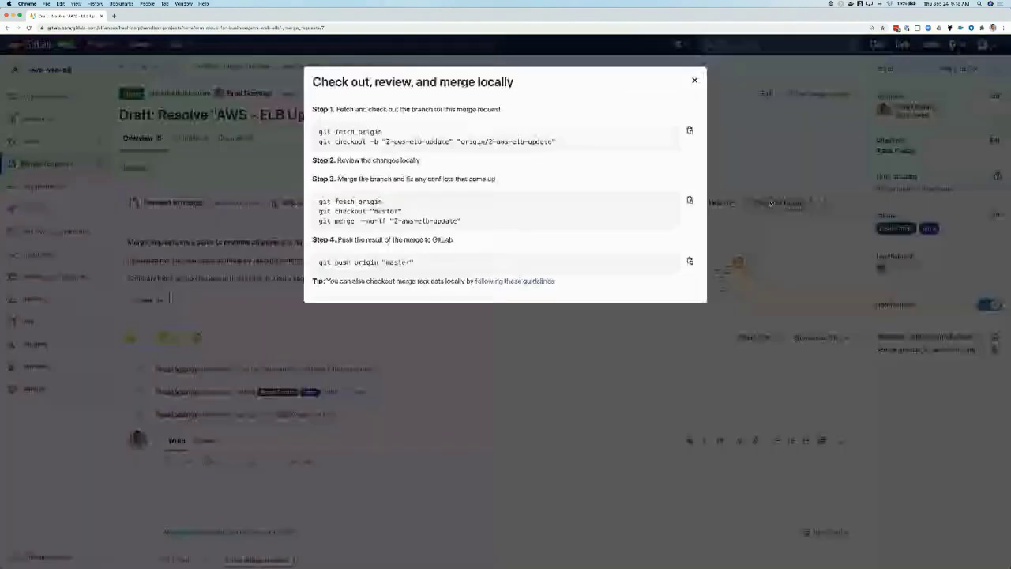
{"action": "left_click", "coordinate": [694, 81]}
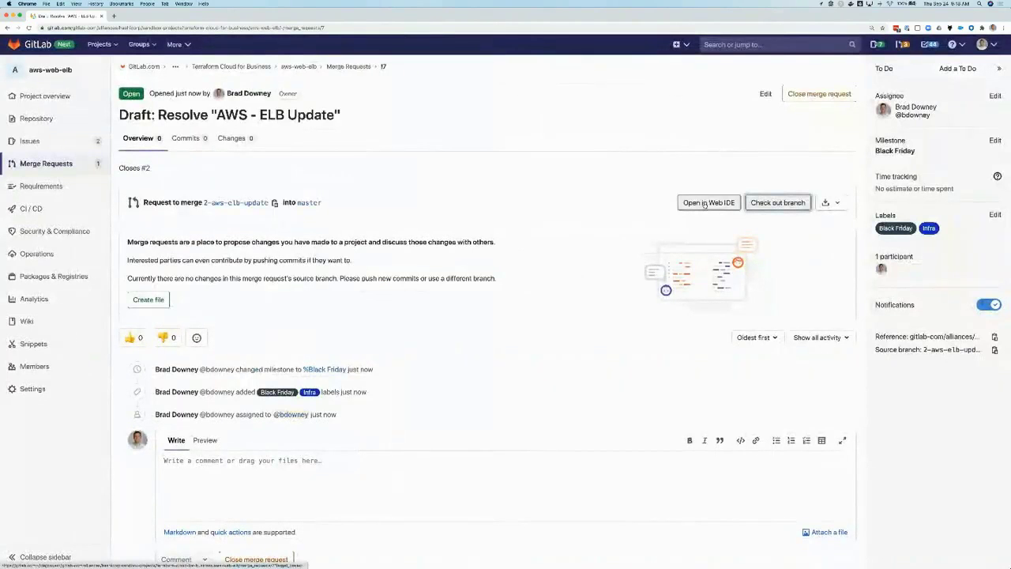
In the Web IDE, replace main.tf's count line with idle_timeout = 30, connection_draining = true, tag_name = "BlackFriday" and count = 5.
{"action": "left_click", "coordinate": [704, 203]}
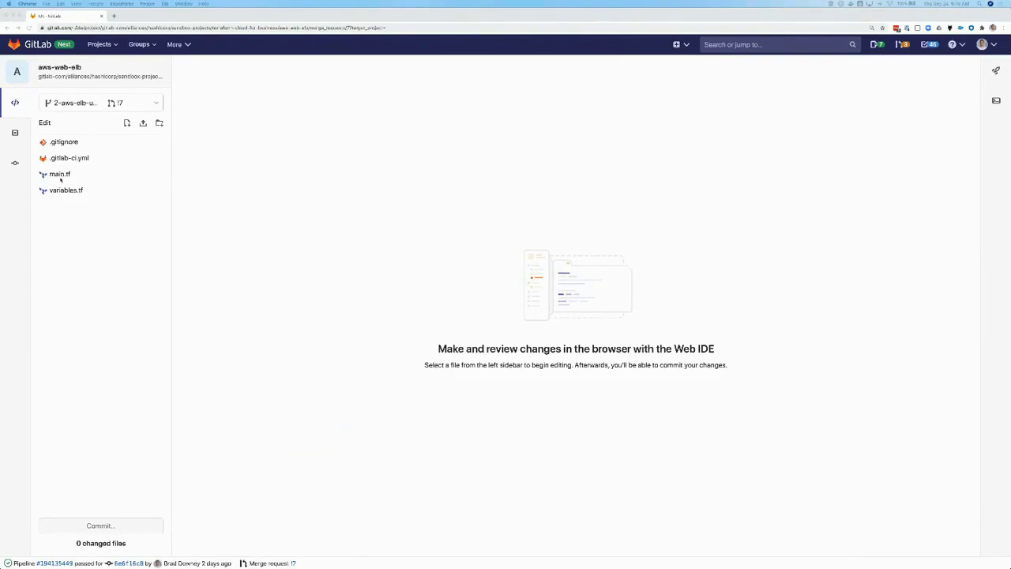
{"action": "left_click", "coordinate": [60, 175]}
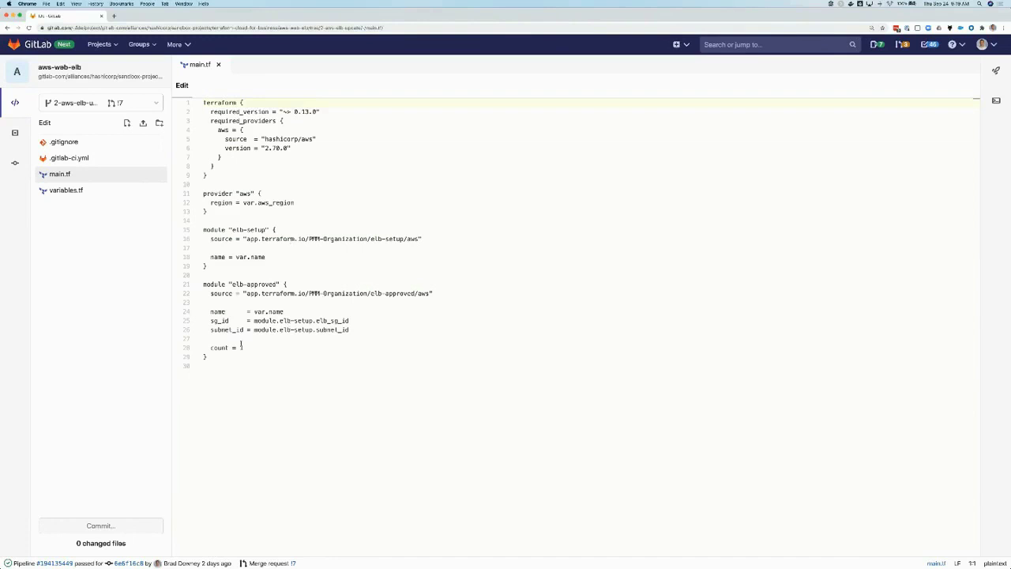
{"action": "left_click_drag", "start_coordinate": [212, 348], "coordinate": [246, 348]}
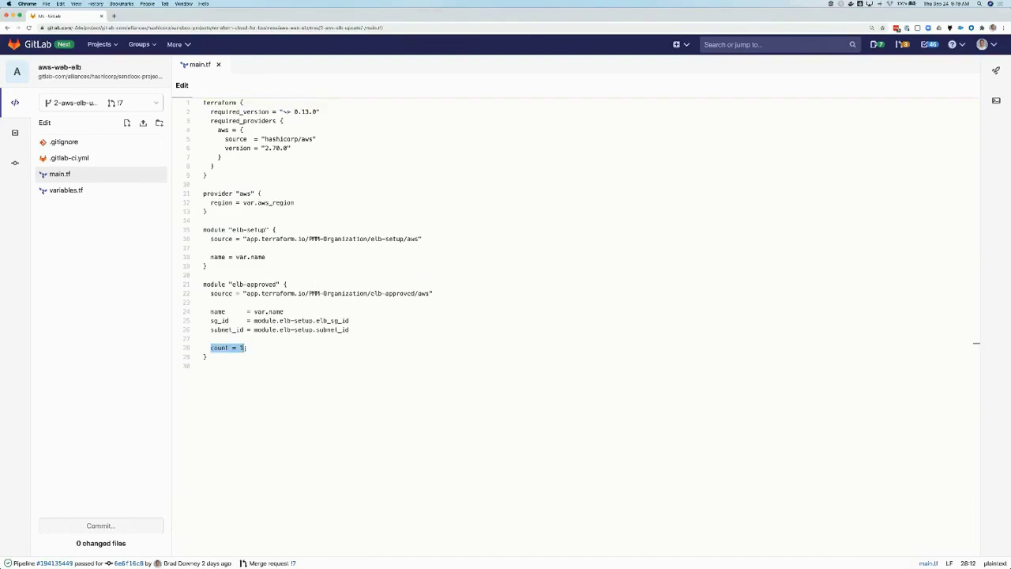
{"action": "type", "text": "idle_timeout = 30   connection_draining = true   tag_name = \"BlackFriday\"   count = 5"}
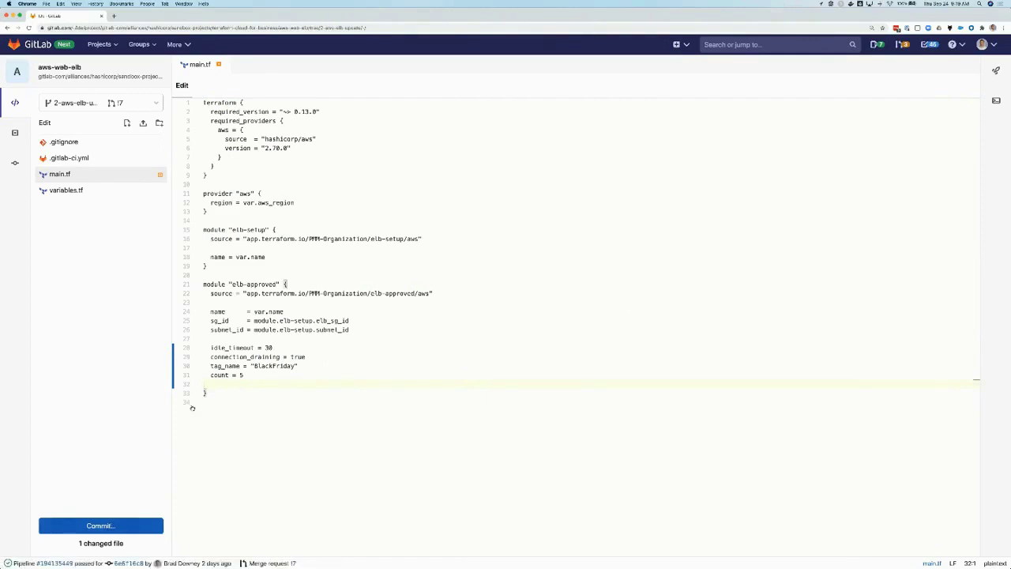
Commit the main.tf change to the 2-aws-elb-update branch with the message "Change count to 5 and add tags".
{"action": "left_click", "coordinate": [101, 526]}
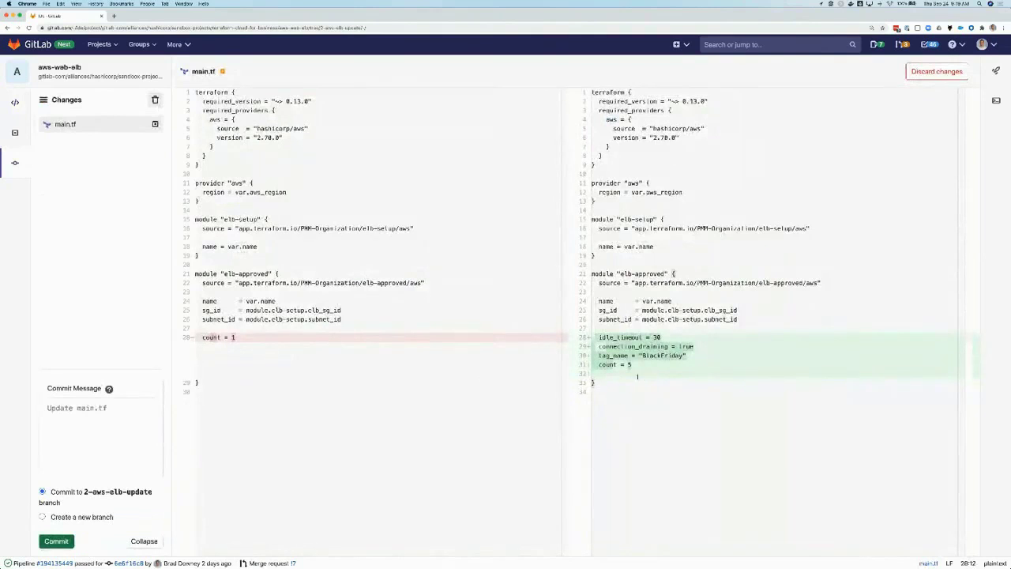
{"action": "left_click", "coordinate": [97, 409]}
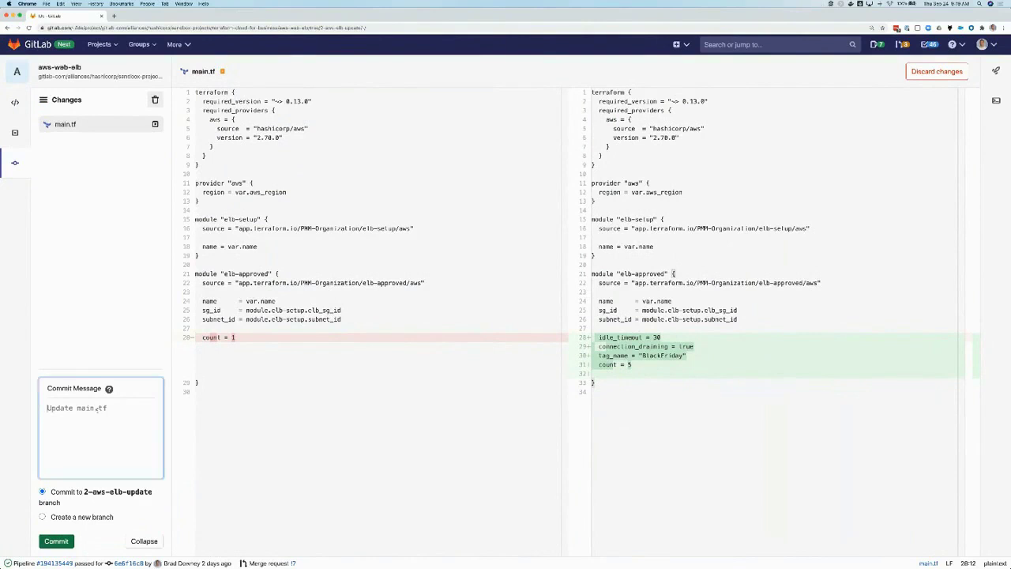
{"action": "type", "text": "Change count to 5 and add tags"}
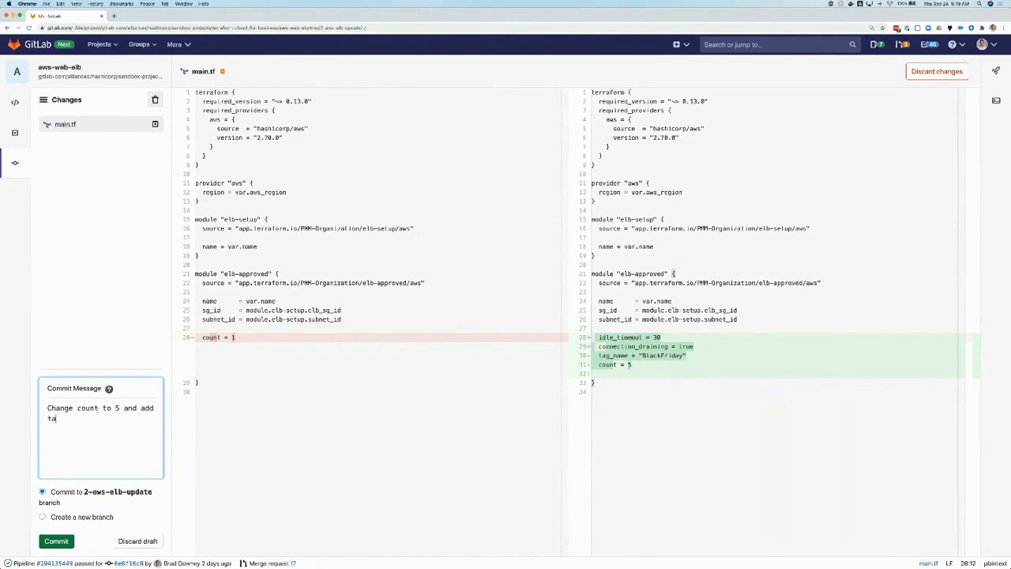
{"action": "left_click", "coordinate": [65, 542]}
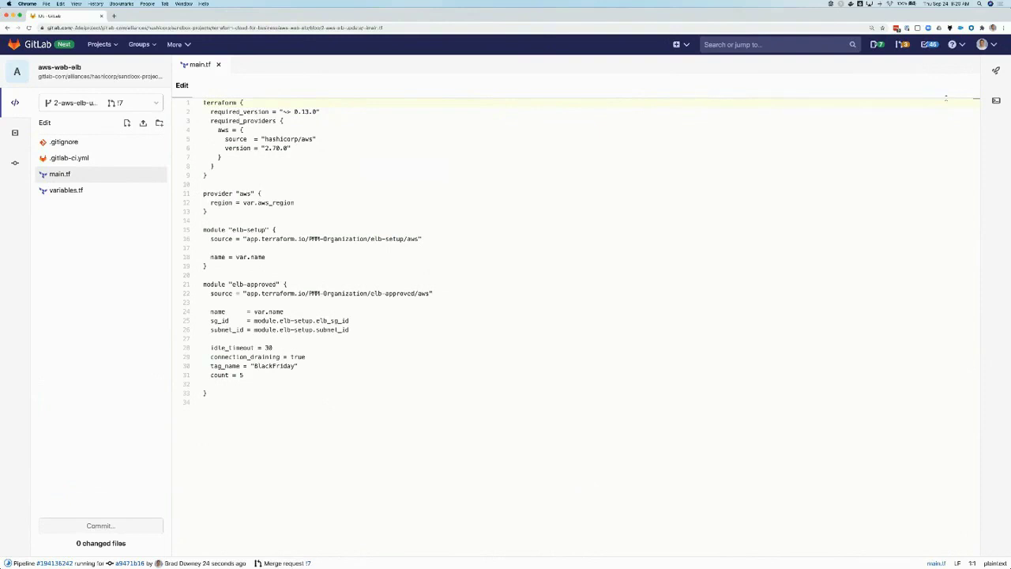
Open the pipeline's validate job log and examine the terraform fmt check near its end.
{"action": "left_click", "coordinate": [996, 71]}
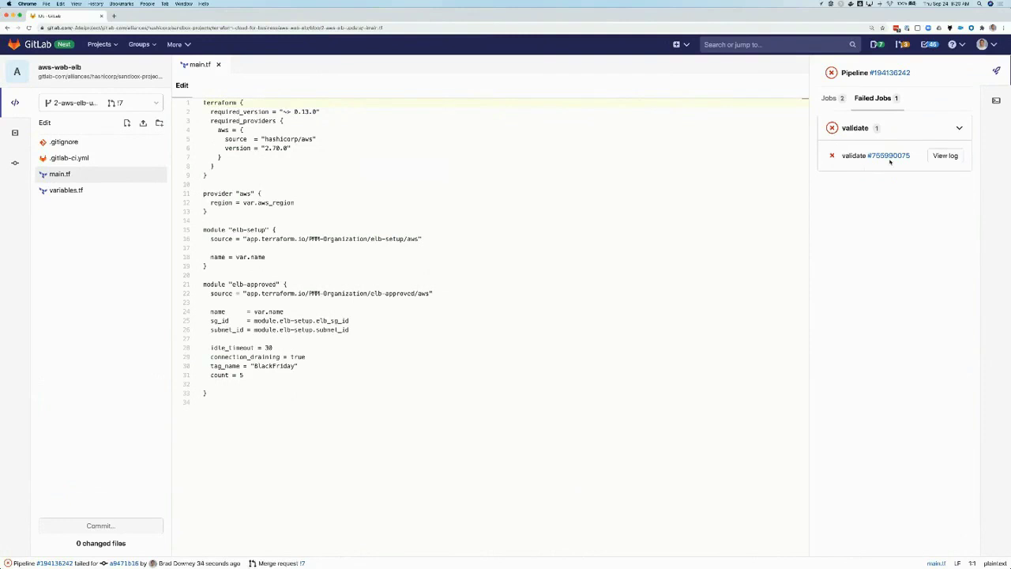
{"action": "left_click", "coordinate": [889, 156]}
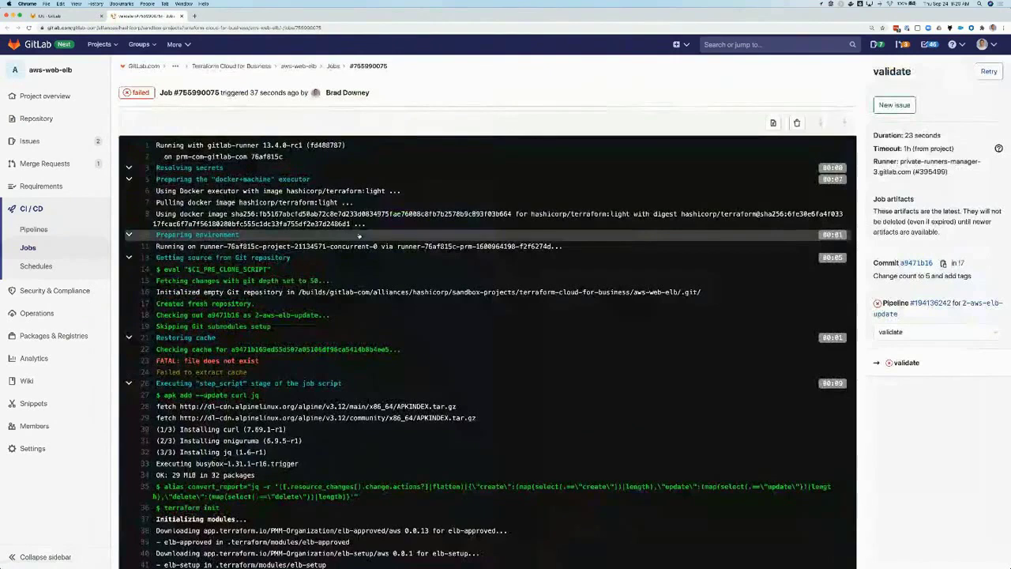
{"action": "scroll", "coordinate": [359, 236], "scroll_direction": "down", "scroll_amount": 3}
{"action": "scroll", "coordinate": [360, 235], "scroll_direction": "down", "scroll_amount": 4}
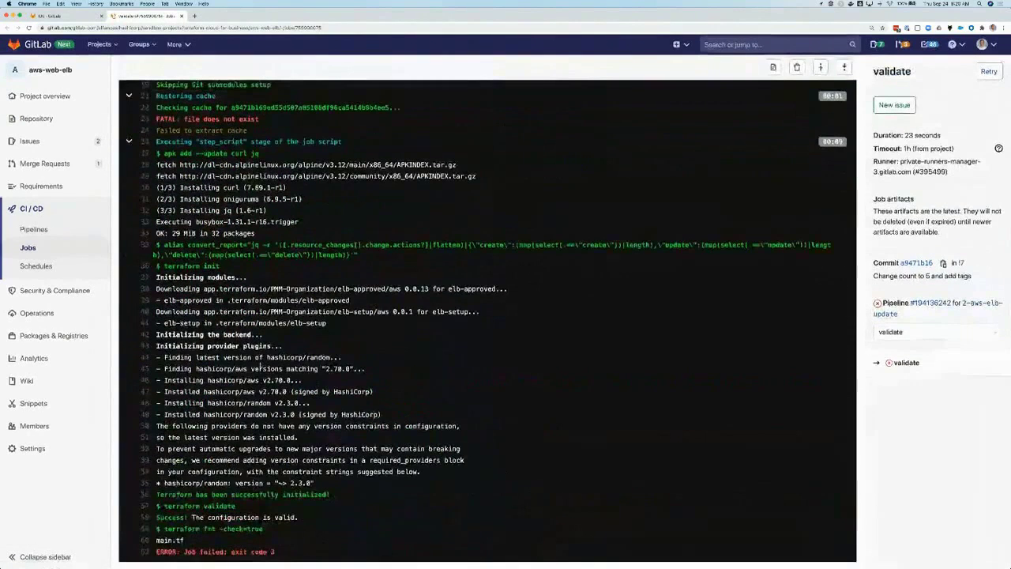
{"action": "left_click_drag", "start_coordinate": [165, 529], "coordinate": [229, 528]}
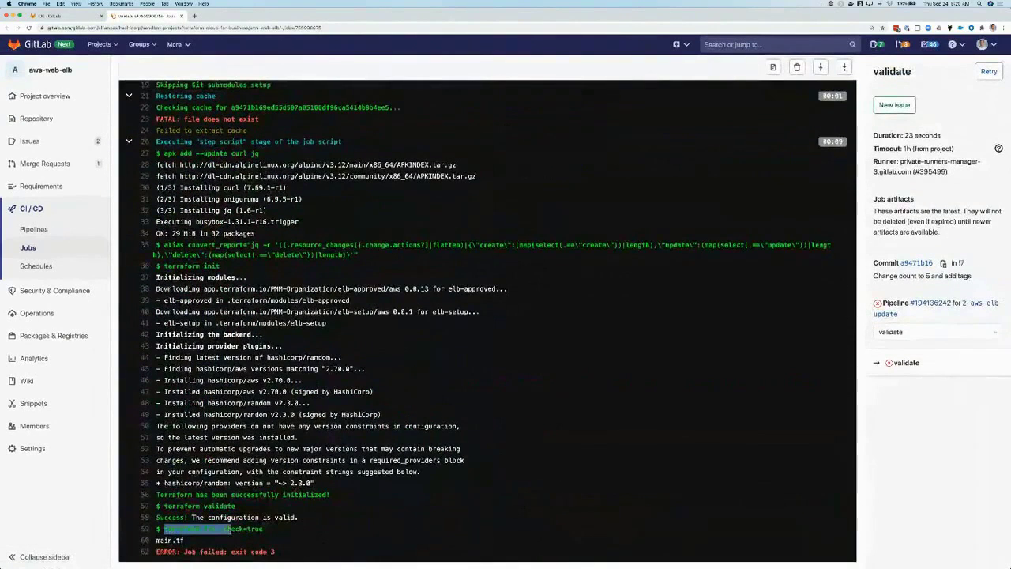
{"action": "left_click", "coordinate": [225, 541]}
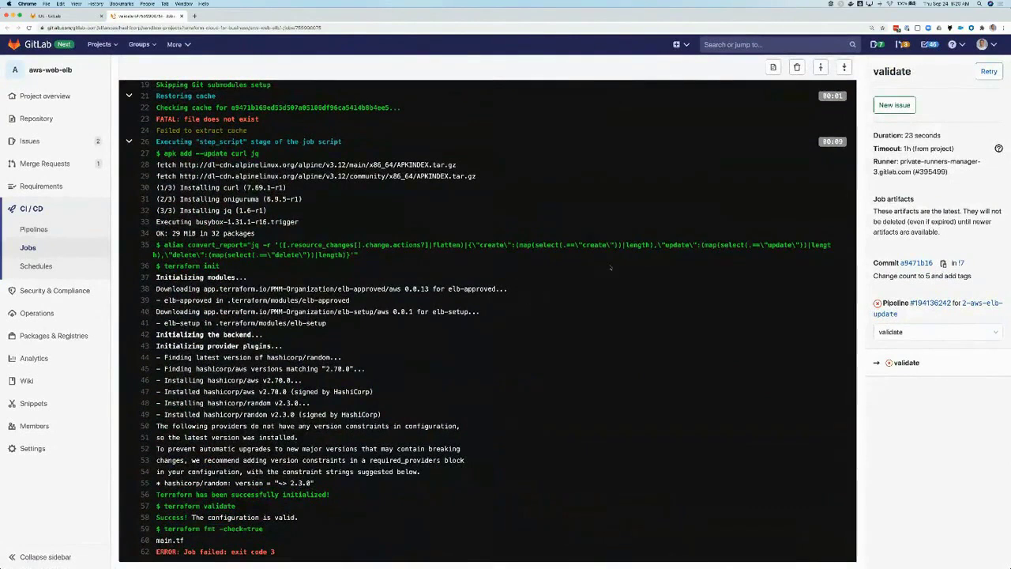
Return to the draft merge request, open its branch in the Web IDE and bring up main.tf in edit mode.
{"action": "left_click", "coordinate": [961, 262]}
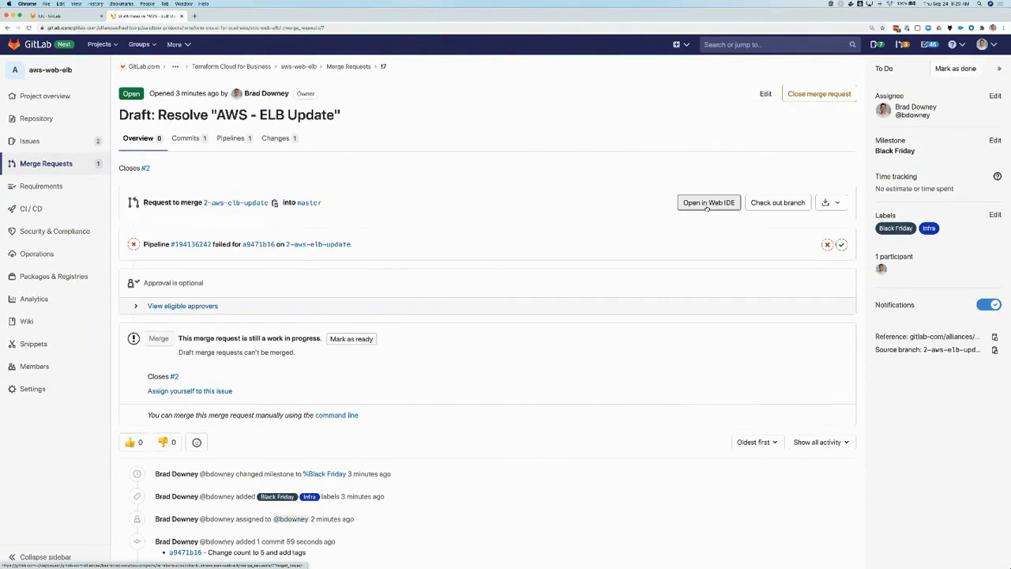
{"action": "left_click", "coordinate": [707, 203]}
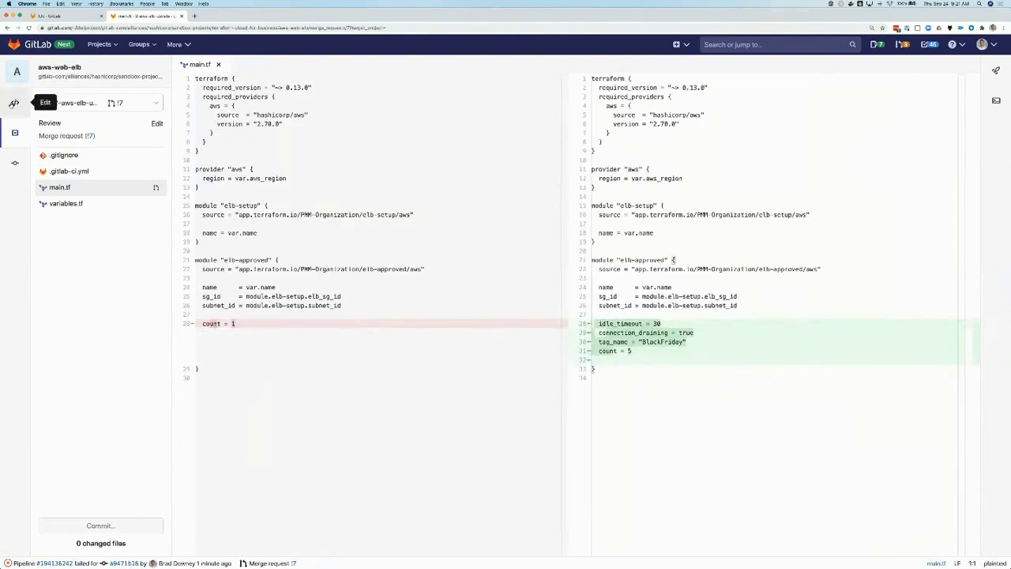
{"action": "left_click", "coordinate": [14, 103]}
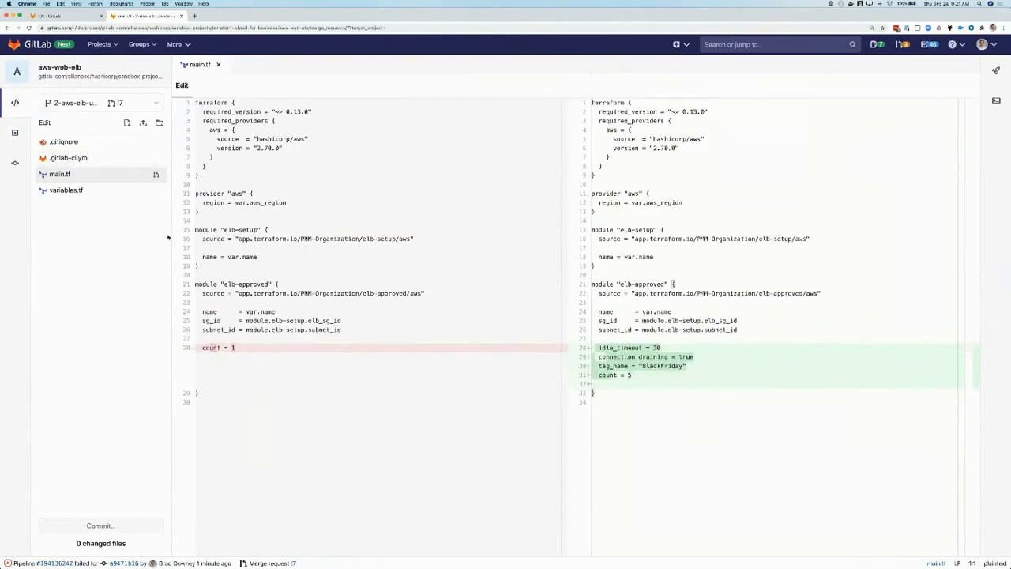
{"action": "left_click", "coordinate": [67, 175]}
{"action": "left_click", "coordinate": [66, 191]}
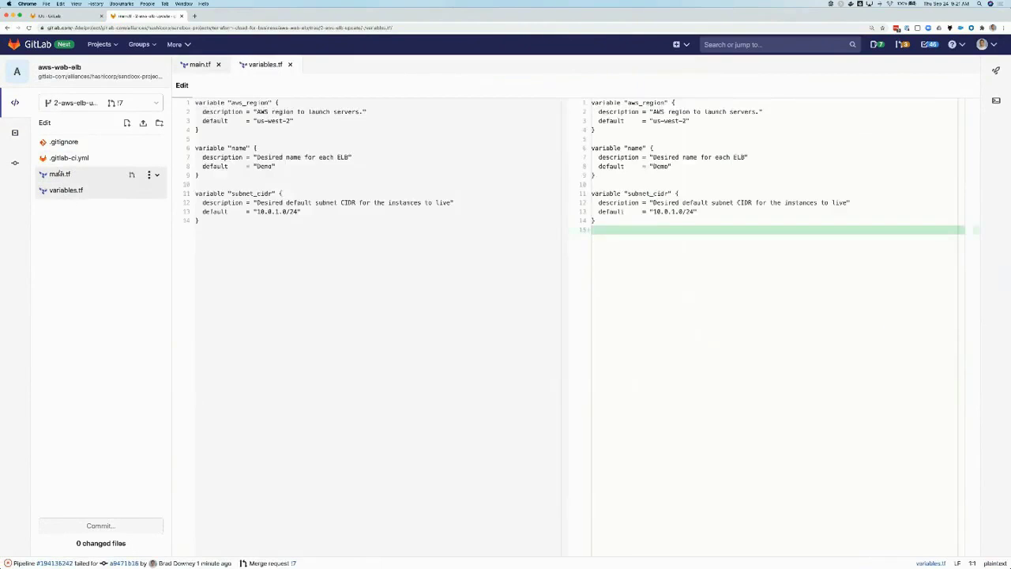
{"action": "left_click", "coordinate": [14, 133]}
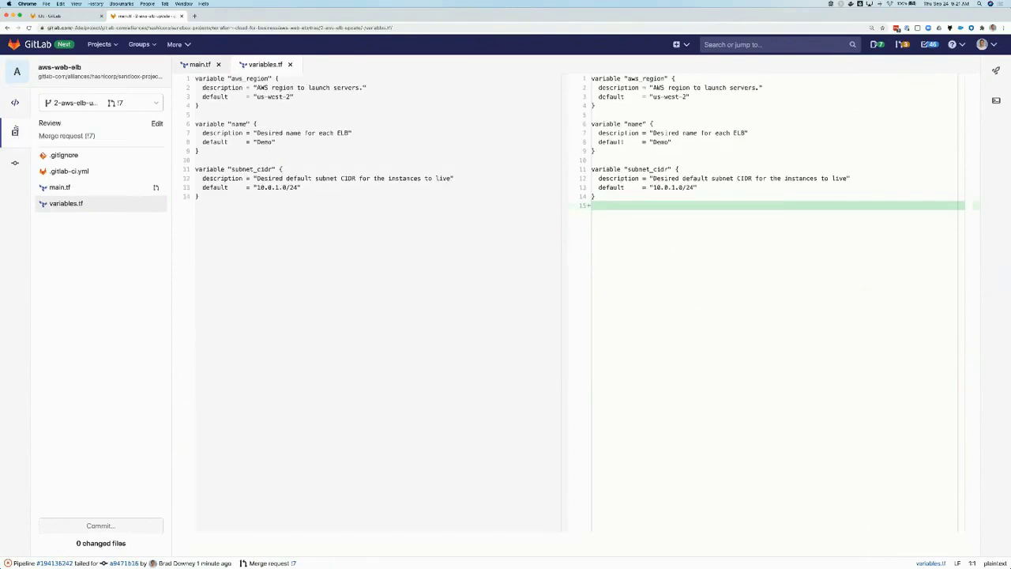
{"action": "left_click", "coordinate": [14, 103]}
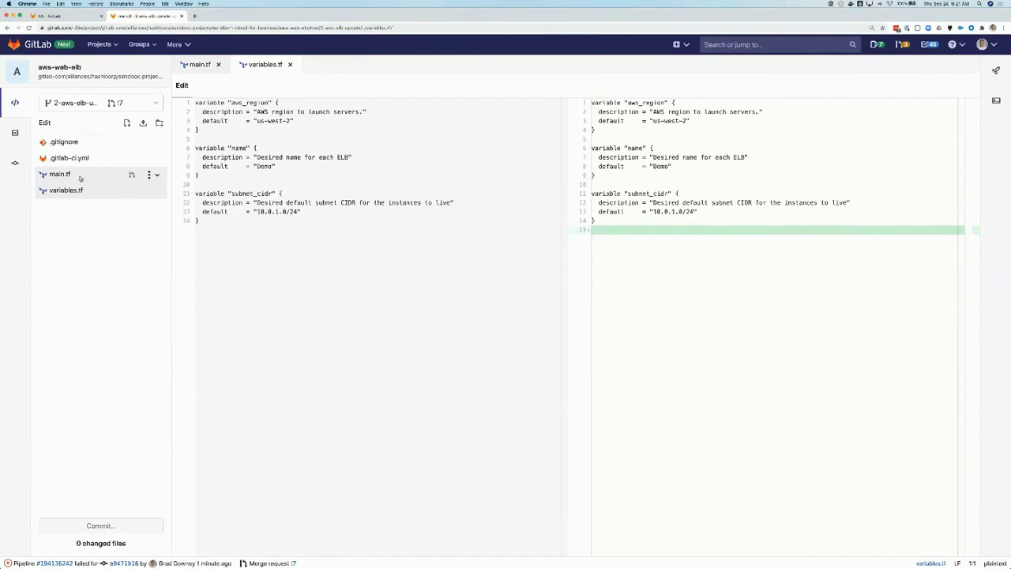
{"action": "left_click", "coordinate": [60, 173]}
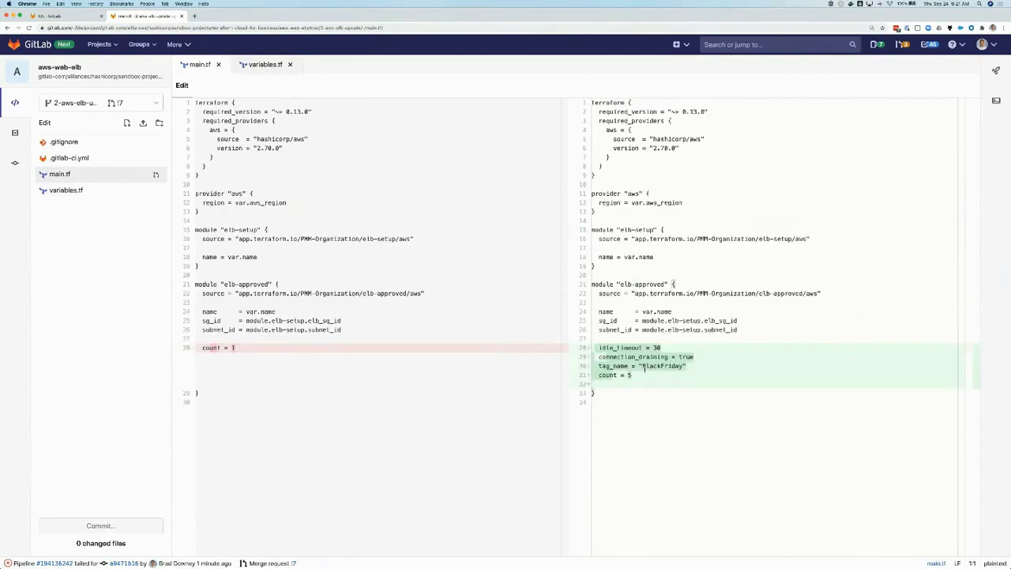
View .gitlab-ci.yml, then close it and variables.tf so that only main.tf stays open.
{"action": "left_click", "coordinate": [697, 369]}
{"action": "left_click", "coordinate": [58, 159]}
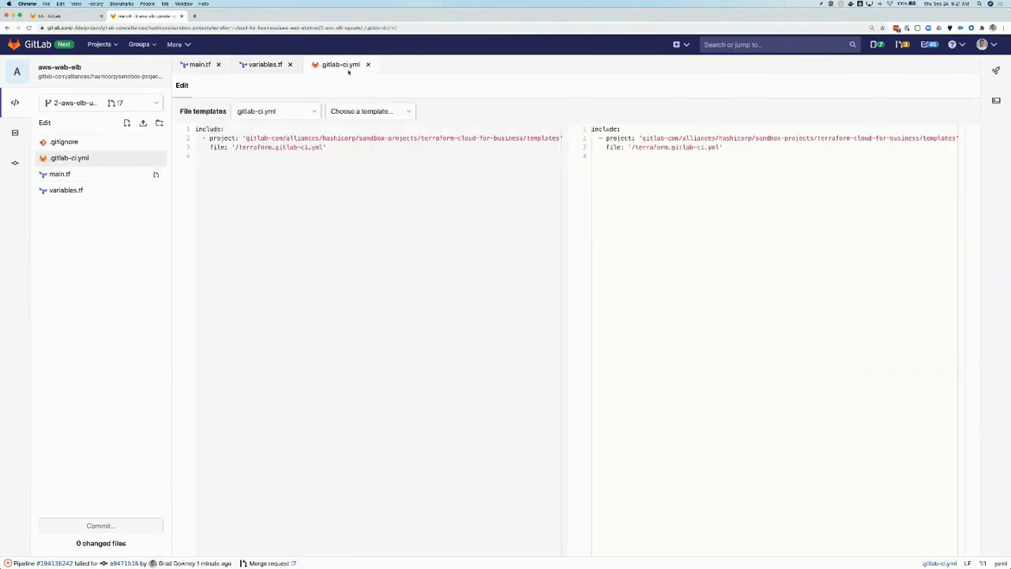
{"action": "left_click", "coordinate": [368, 65]}
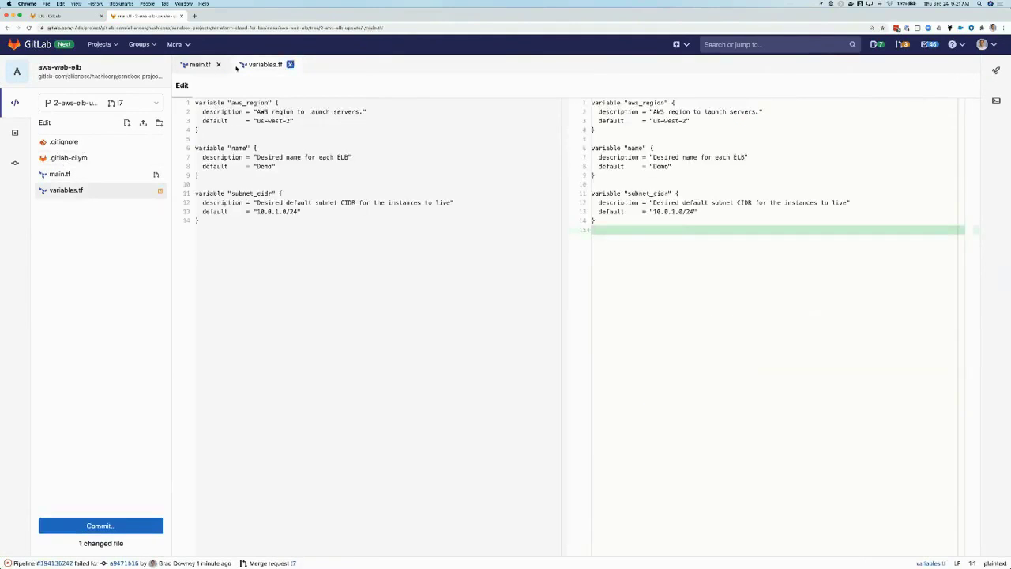
{"action": "left_click", "coordinate": [289, 64]}
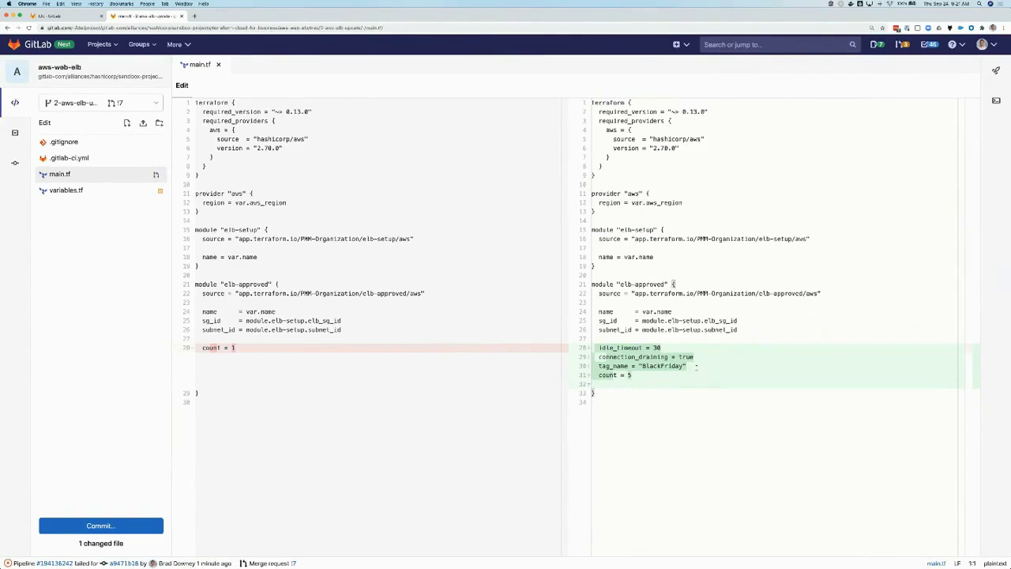
In main.tf, align the equals signs of idle_timeout and tag_name with connection_draining and insert a blank line before count = 5.
{"action": "key", "text": "Return"}
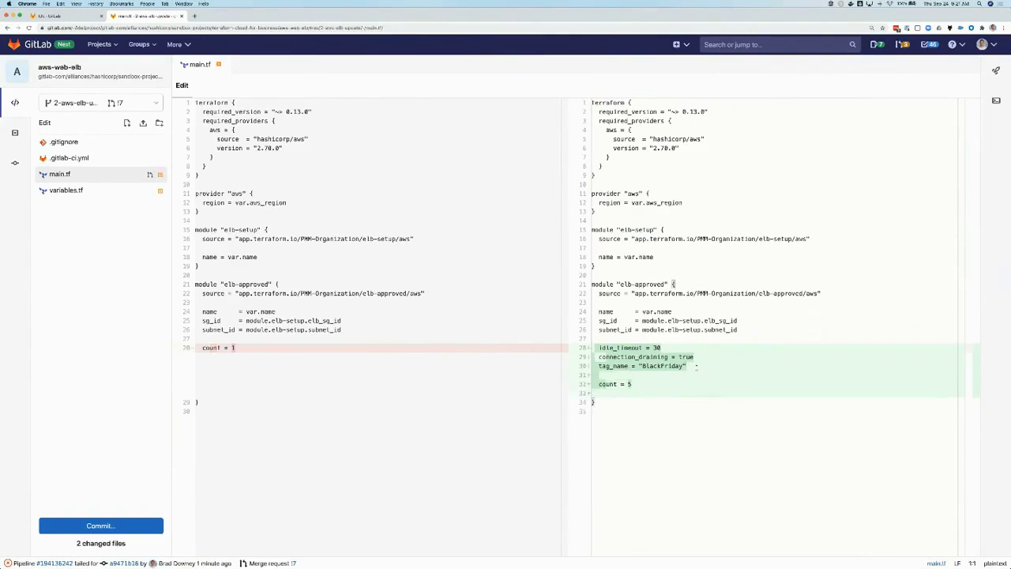
{"action": "key", "text": "Up"}
{"action": "key", "text": "Up"}
{"action": "left_click", "coordinate": [643, 366]}
{"action": "key", "text": "Left"}
{"action": "key", "text": "Left"}
{"action": "key", "text": "Left"}
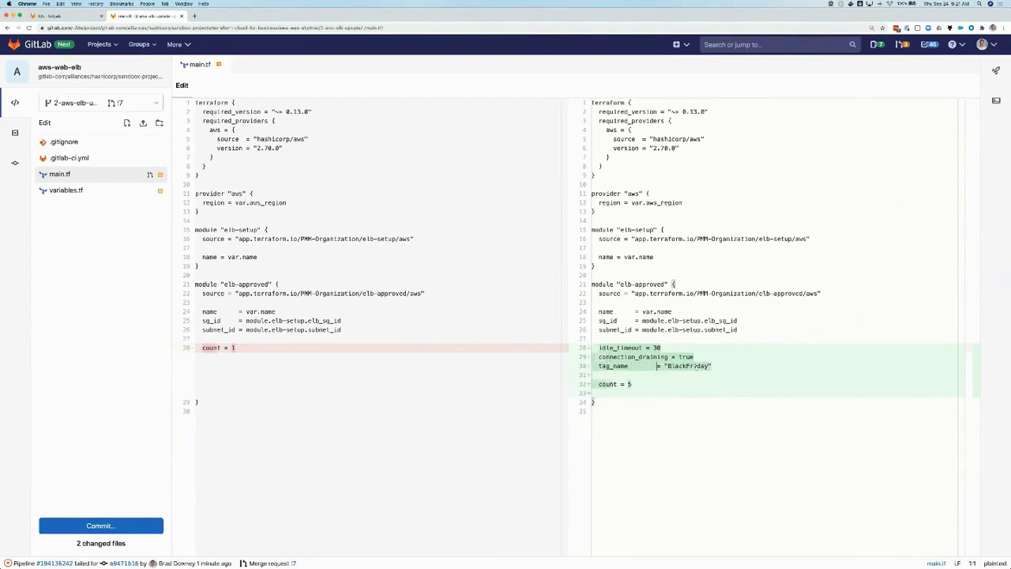
{"action": "key", "text": "Left"}
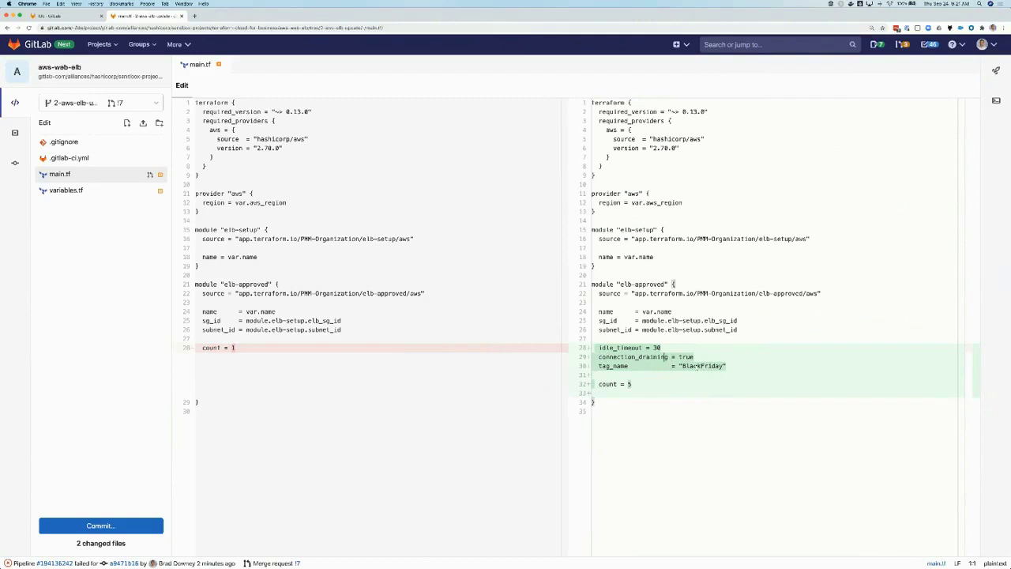
{"action": "key", "text": "Up"}
Commit the main.tf and variables.tf changes to the 2-aws-elb-update branch with the message "Fix formatting".
{"action": "left_click", "coordinate": [130, 527]}
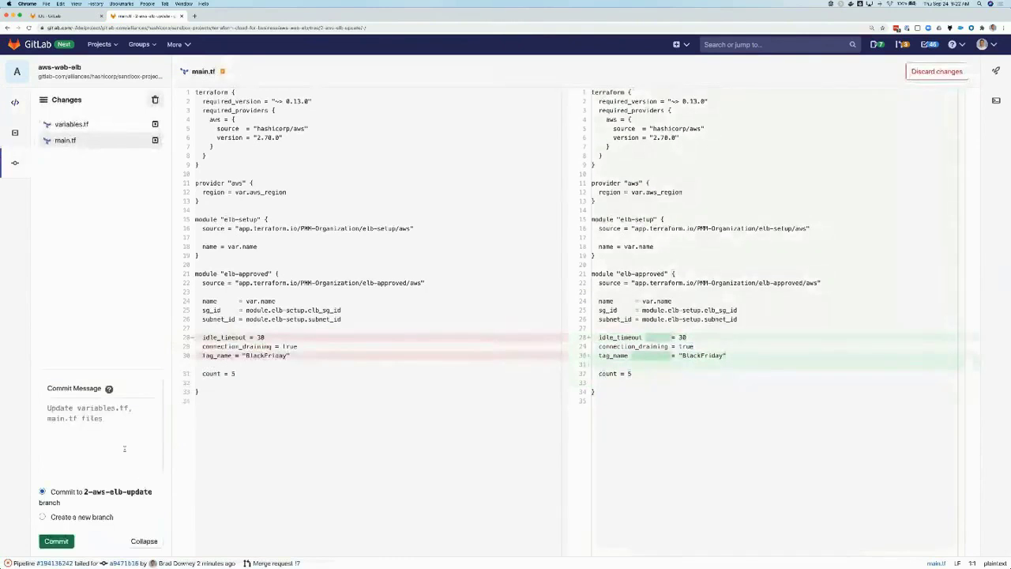
{"action": "left_click", "coordinate": [115, 424]}
{"action": "type", "text": "Fix formatting"}
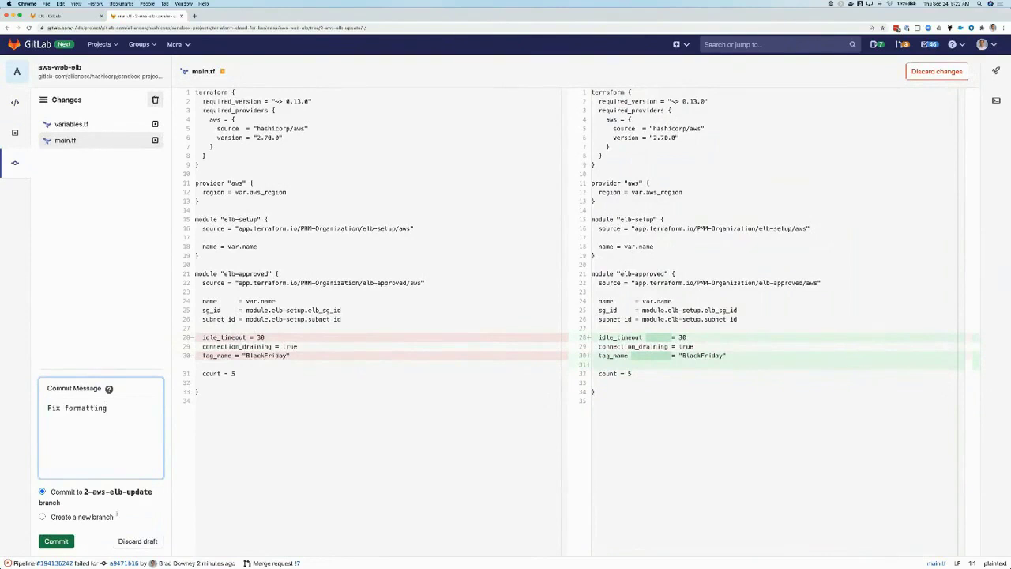
{"action": "left_click", "coordinate": [70, 545]}
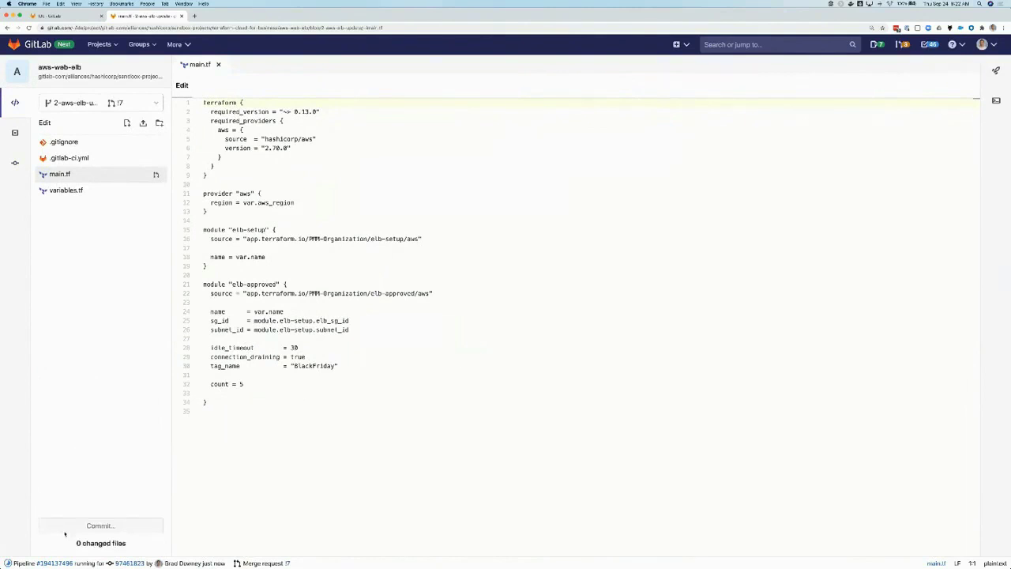
Open the new pipeline, examine its validate job log and return to the pipeline overview.
{"action": "left_click", "coordinate": [60, 563]}
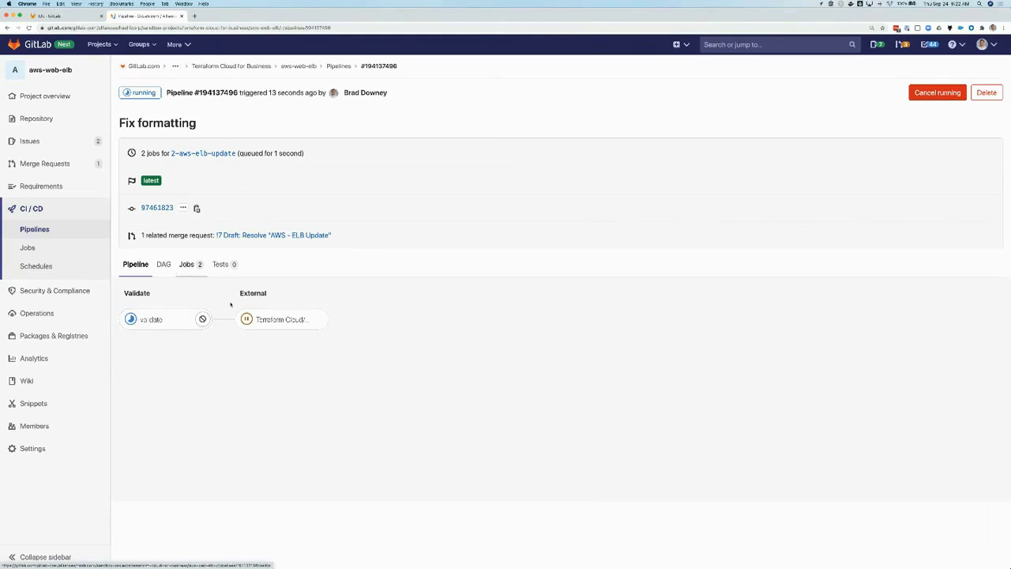
{"action": "left_click", "coordinate": [168, 322]}
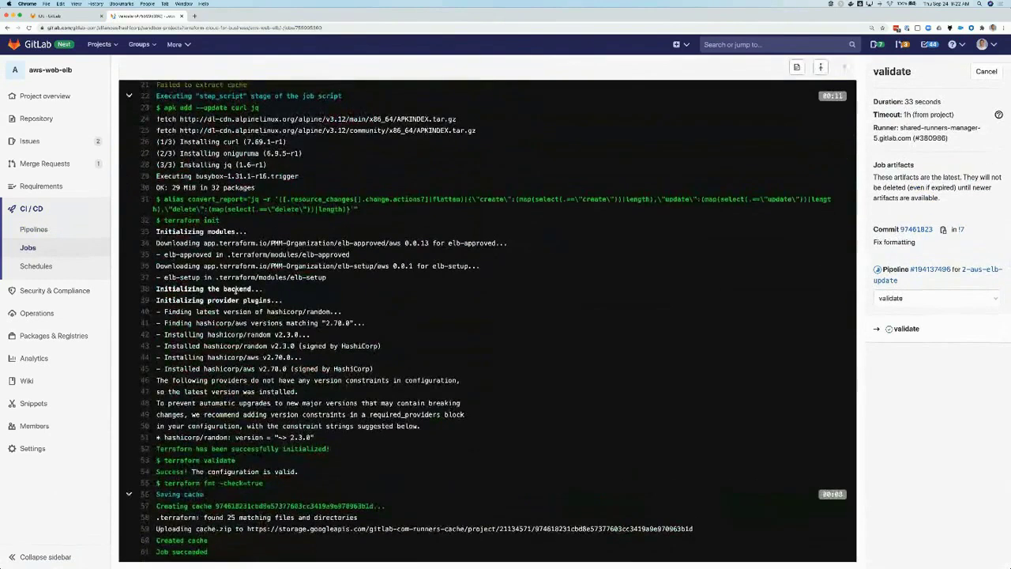
{"action": "left_click", "coordinate": [931, 270]}
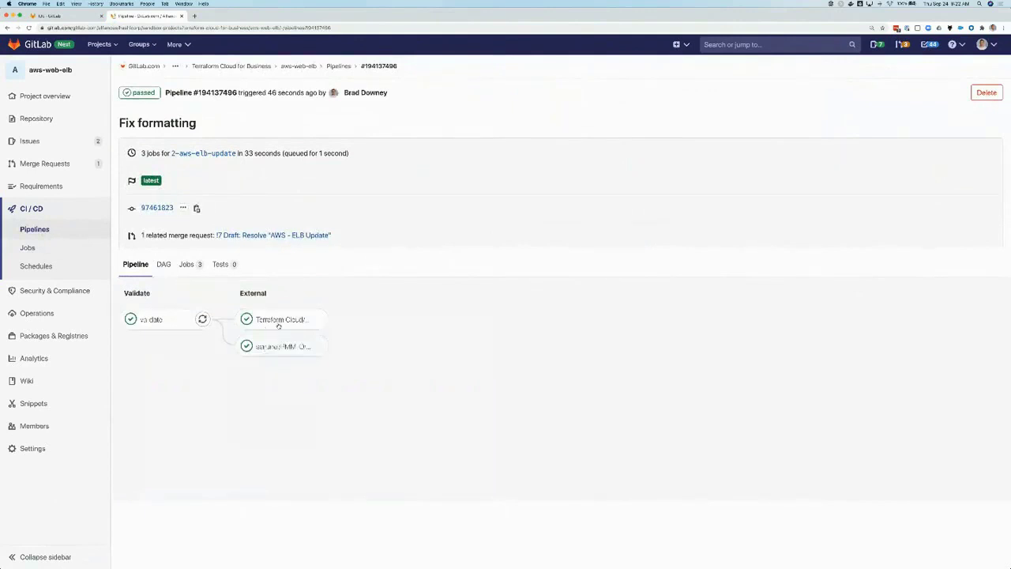
Open the pipeline's external Terraform Cloud run and examine the plan log up to the ELB resource's tags block.
{"action": "left_click", "coordinate": [281, 319]}
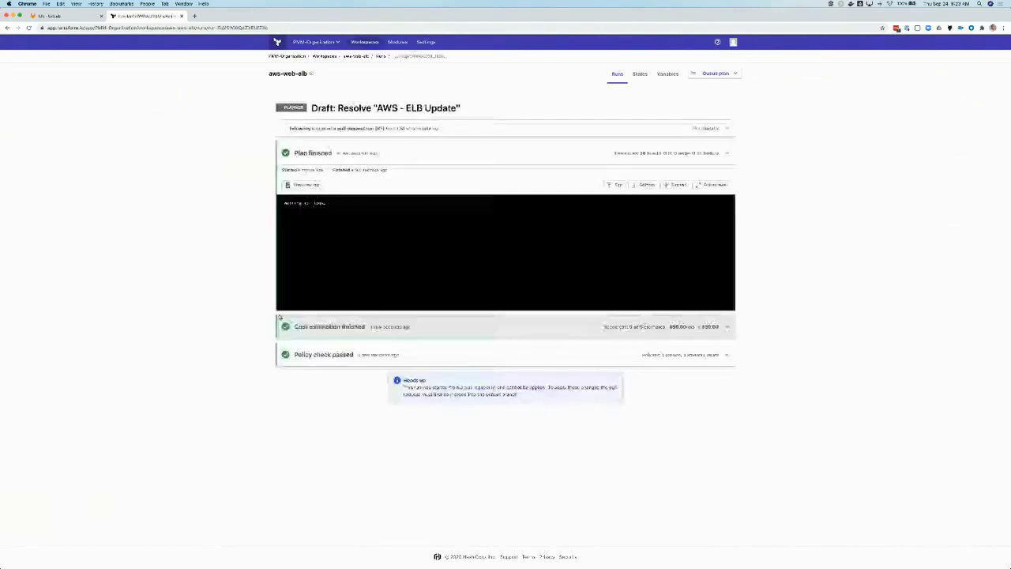
{"action": "scroll", "coordinate": [355, 286], "scroll_direction": "up", "scroll_amount": 3}
{"action": "scroll", "coordinate": [359, 281], "scroll_direction": "down", "scroll_amount": 3}
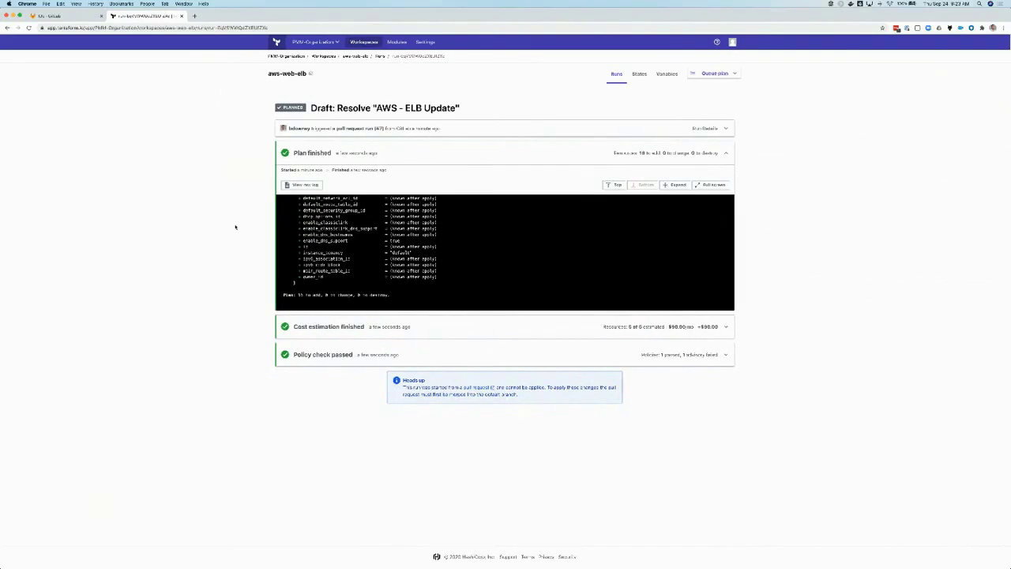
{"action": "scroll", "coordinate": [312, 233], "scroll_direction": "up", "scroll_amount": 5}
{"action": "scroll", "coordinate": [313, 234], "scroll_direction": "up", "scroll_amount": 6}
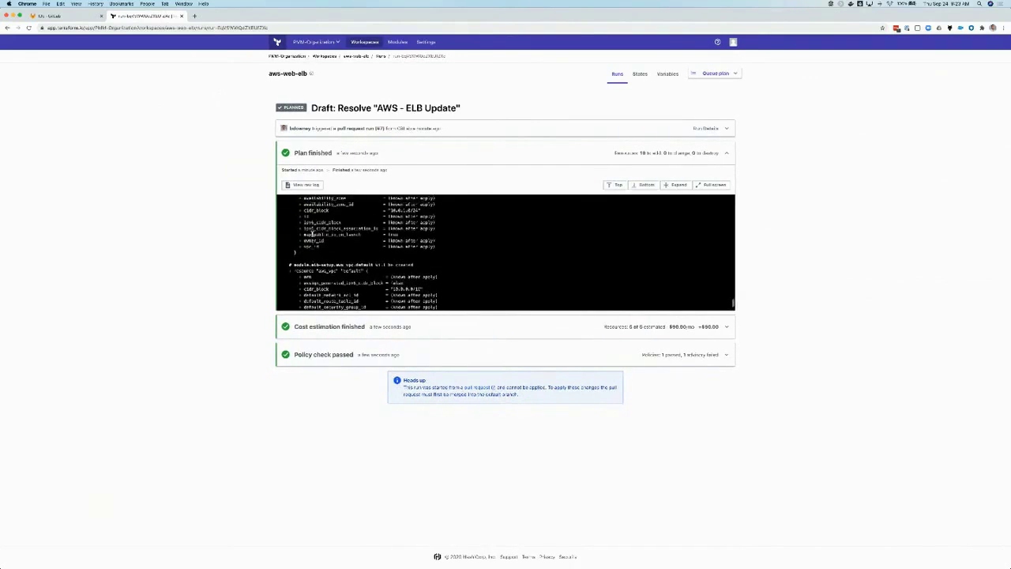
{"action": "scroll", "coordinate": [313, 235], "scroll_direction": "up", "scroll_amount": 8}
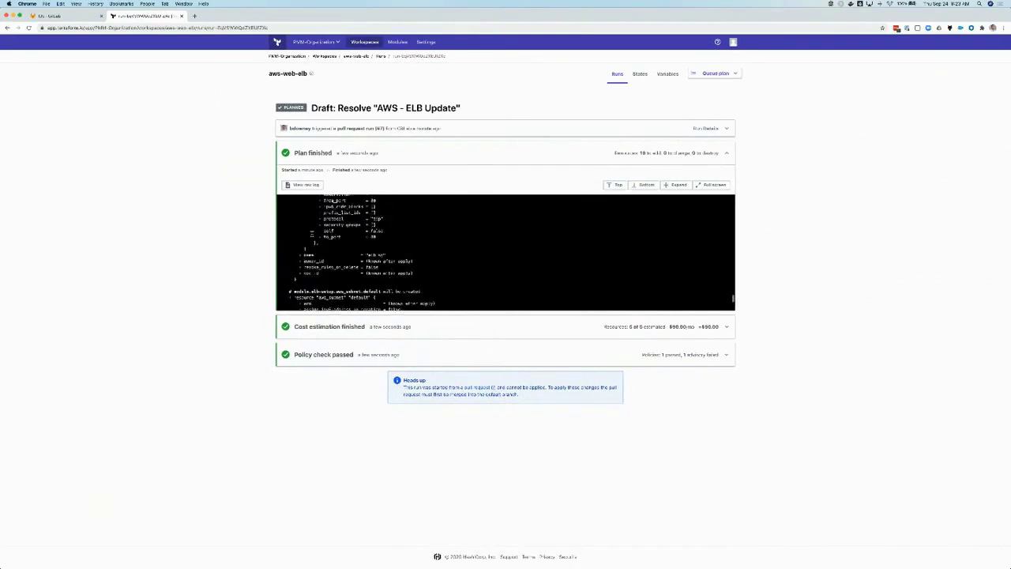
{"action": "scroll", "coordinate": [312, 234], "scroll_direction": "up", "scroll_amount": 8}
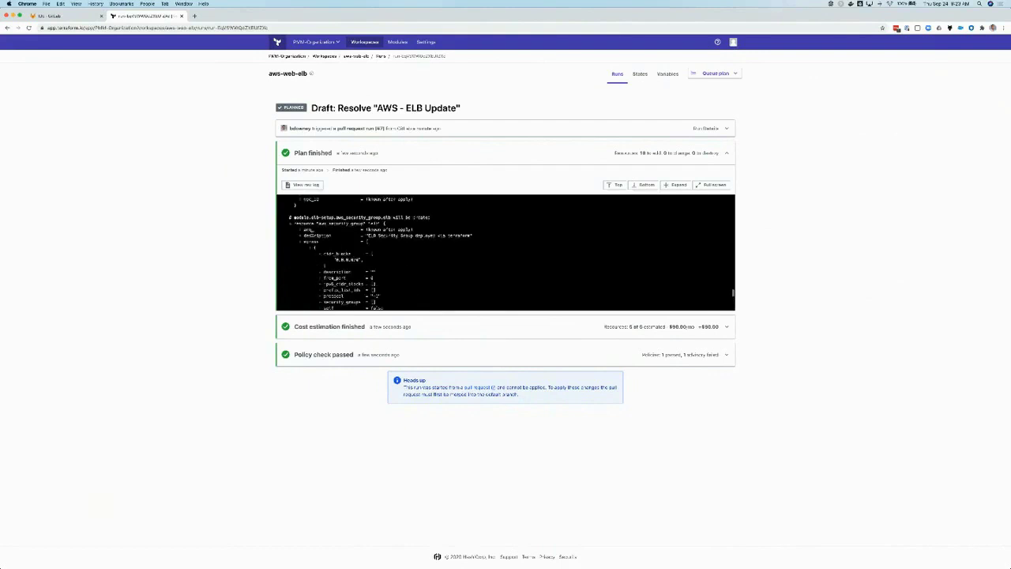
{"action": "scroll", "coordinate": [312, 235], "scroll_direction": "up", "scroll_amount": 8}
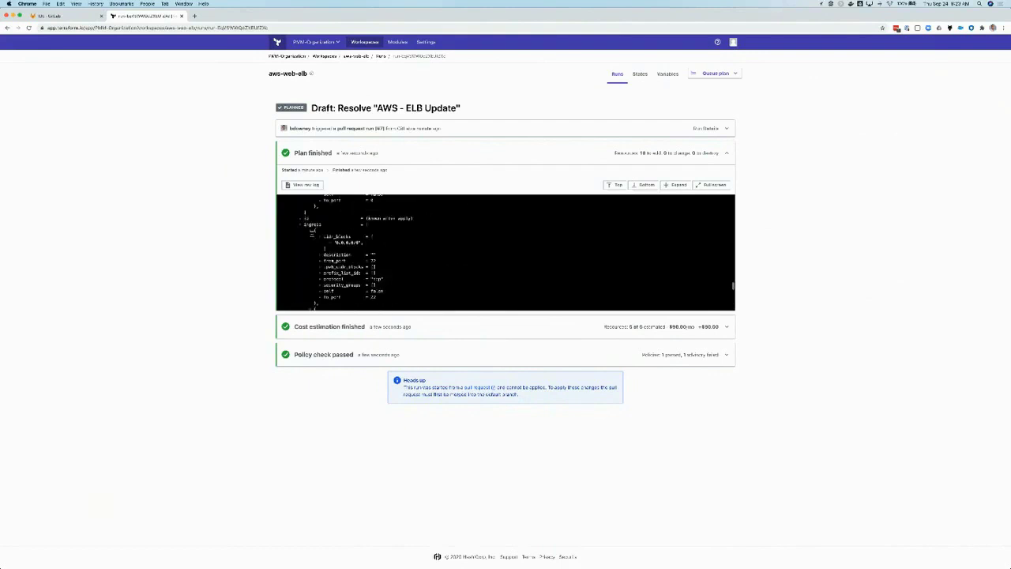
{"action": "scroll", "coordinate": [312, 235], "scroll_direction": "up", "scroll_amount": 8}
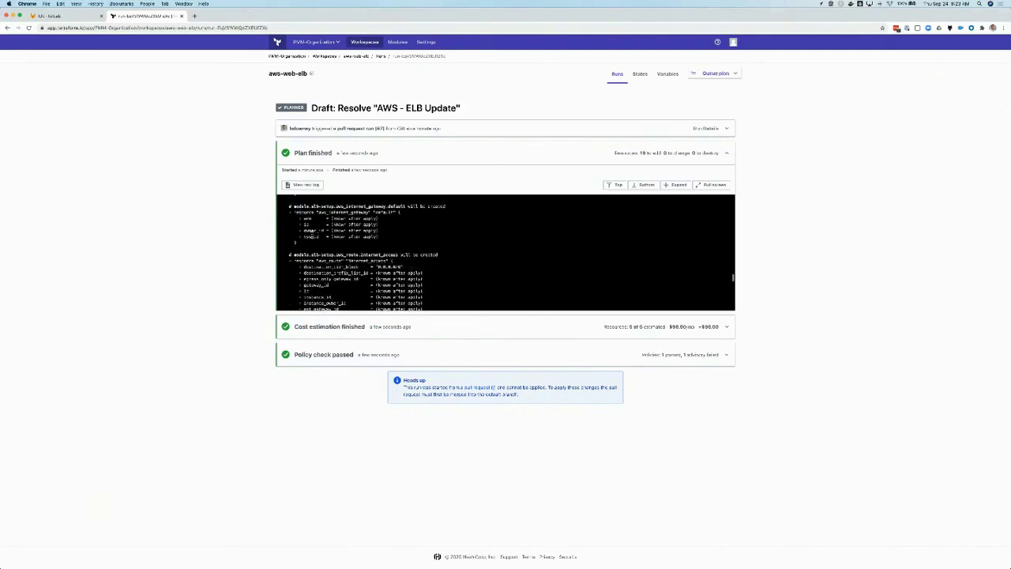
{"action": "scroll", "coordinate": [313, 235], "scroll_direction": "up", "scroll_amount": 2}
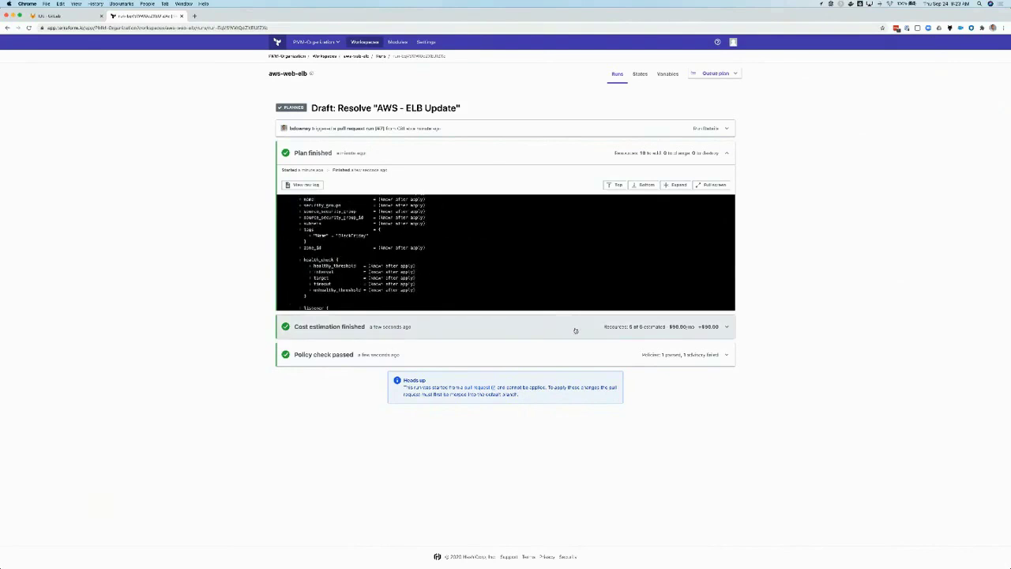
{"action": "scroll", "coordinate": [444, 266], "scroll_direction": "up", "scroll_amount": 1}
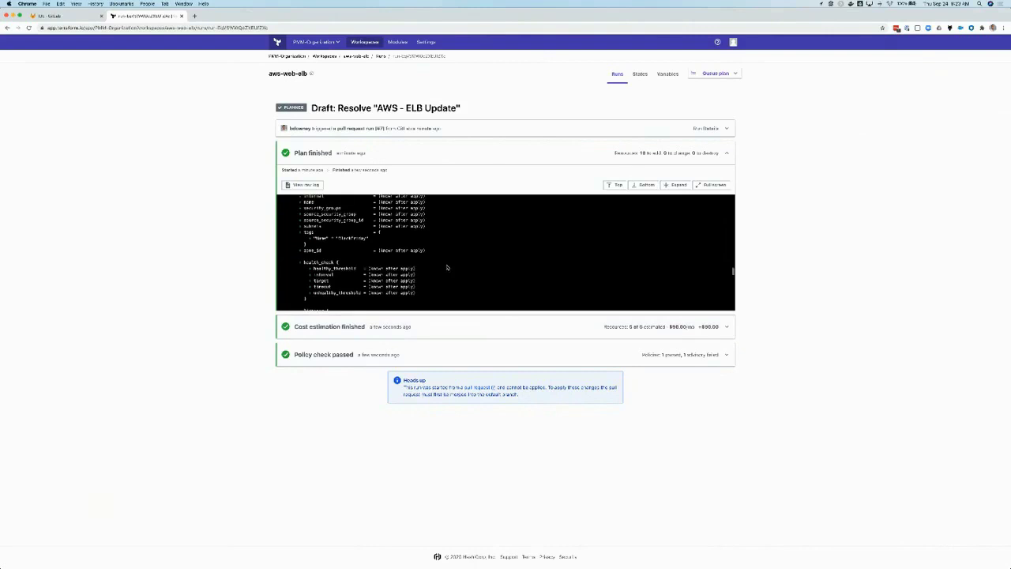
{"action": "left_click_drag", "start_coordinate": [305, 232], "coordinate": [320, 246]}
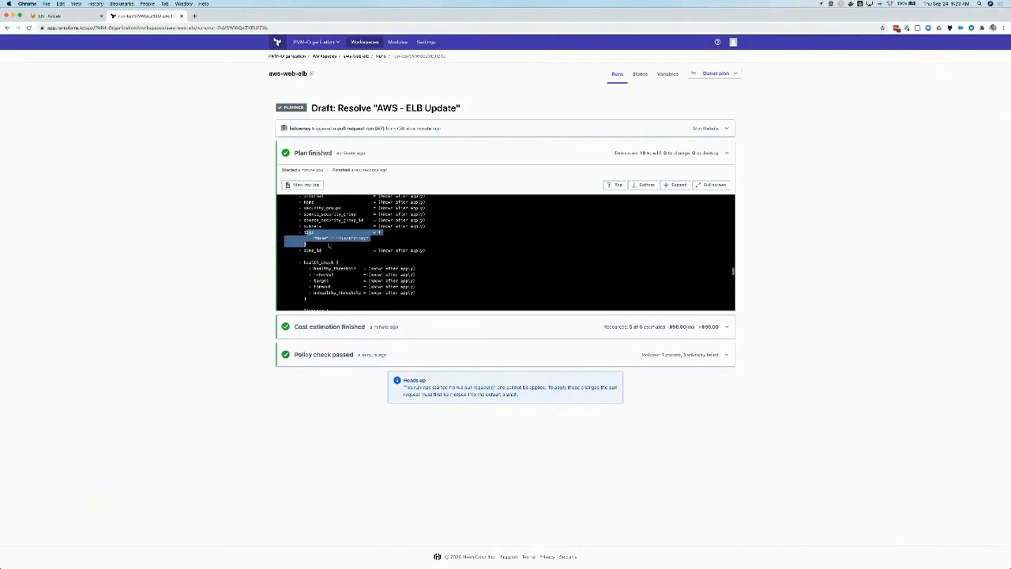
{"action": "left_click", "coordinate": [328, 246]}
Examine the plan summary at the end of the log and the expanded cost estimation for each aws_elb resource.
{"action": "scroll", "coordinate": [374, 251], "scroll_direction": "down", "scroll_amount": 10}
{"action": "scroll", "coordinate": [374, 251], "scroll_direction": "down", "scroll_amount": 15}
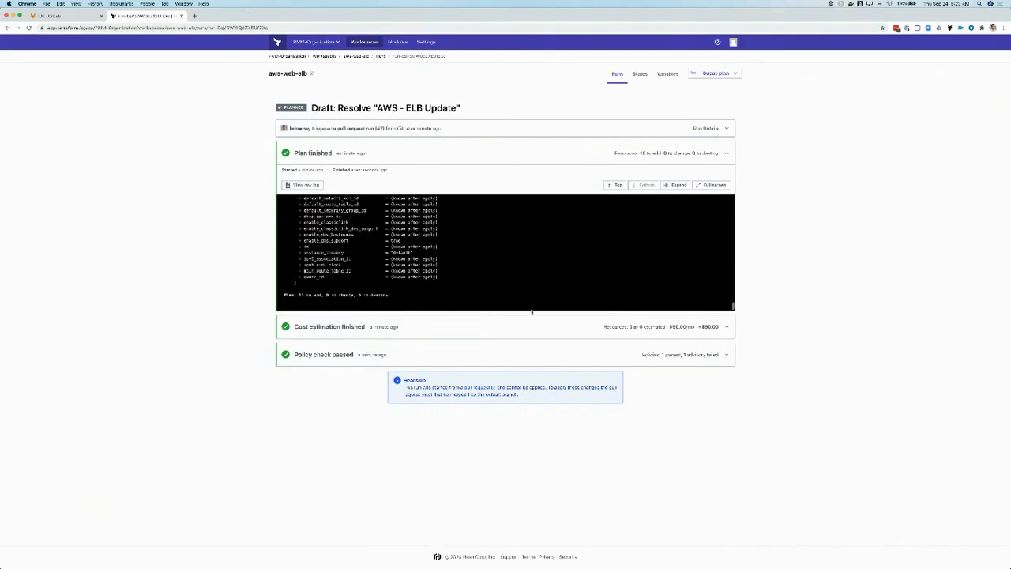
{"action": "left_click", "coordinate": [563, 327]}
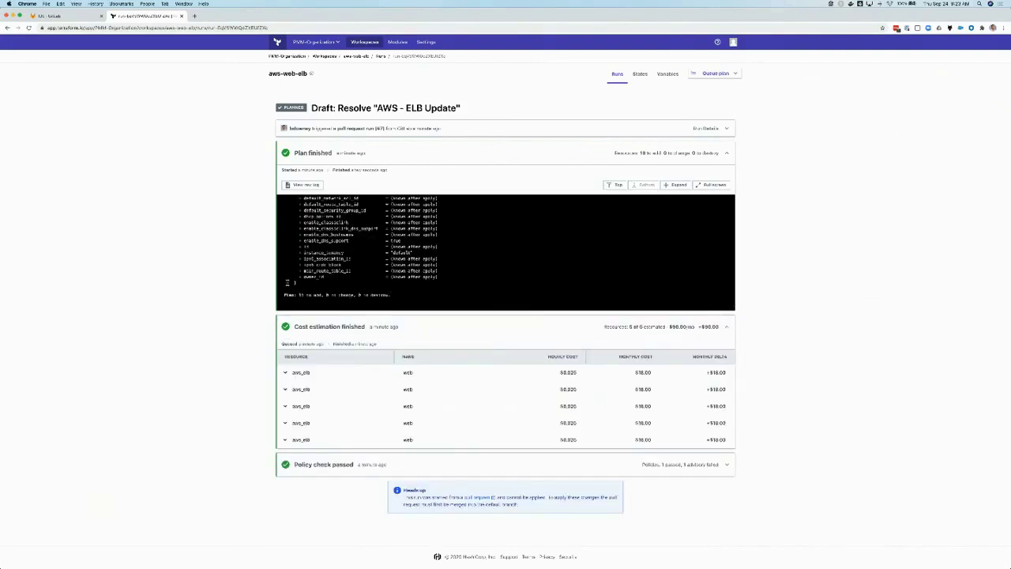
{"action": "scroll", "coordinate": [246, 279], "scroll_direction": "down", "scroll_amount": 1}
{"action": "scroll", "coordinate": [245, 278], "scroll_direction": "up", "scroll_amount": 1}
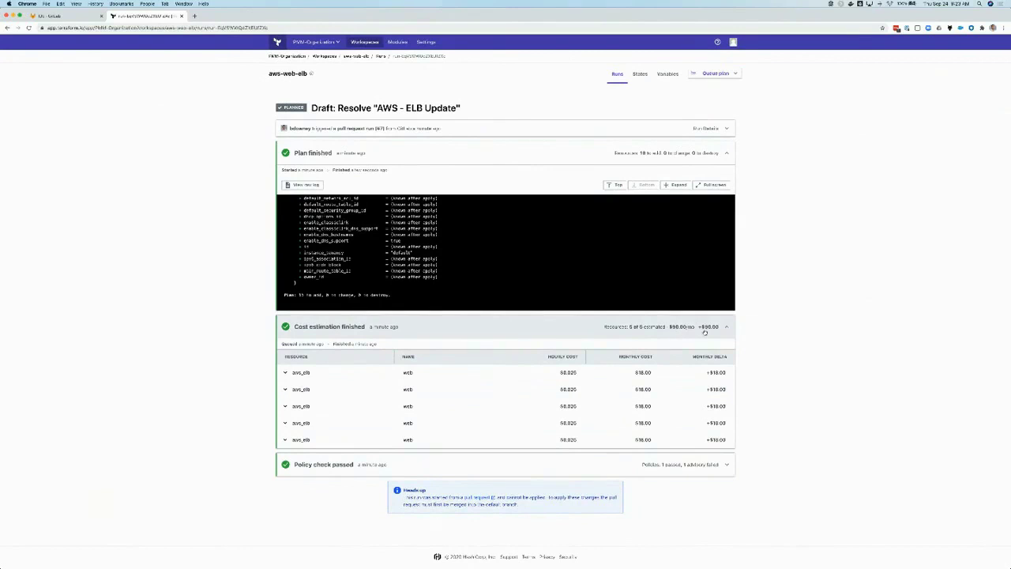
Expand the run's policy check and examine the general-costing and general-time policy results in its log.
{"action": "left_click", "coordinate": [570, 462]}
{"action": "scroll", "coordinate": [572, 454], "scroll_direction": "down", "scroll_amount": 1}
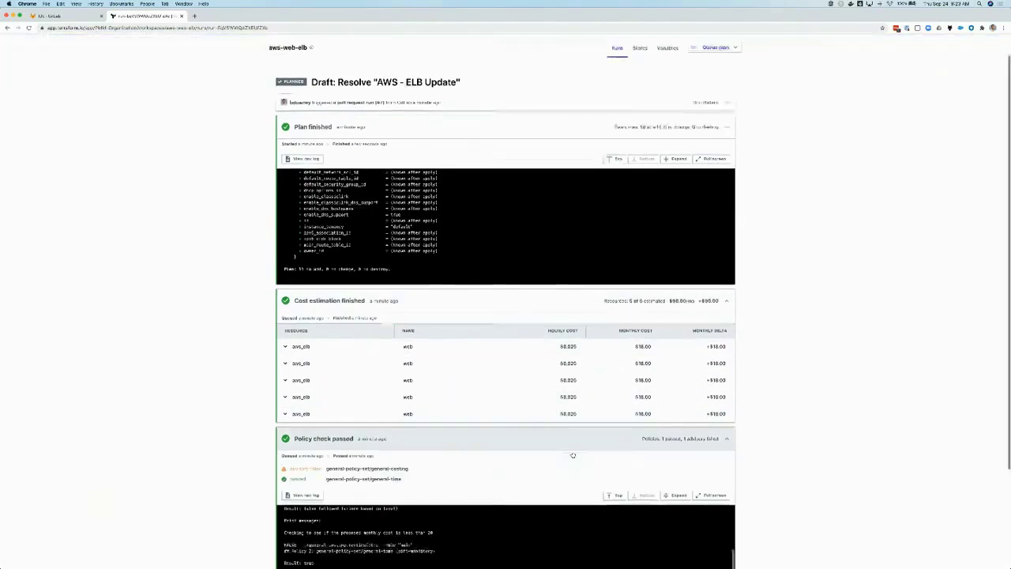
{"action": "scroll", "coordinate": [572, 455], "scroll_direction": "down", "scroll_amount": 3}
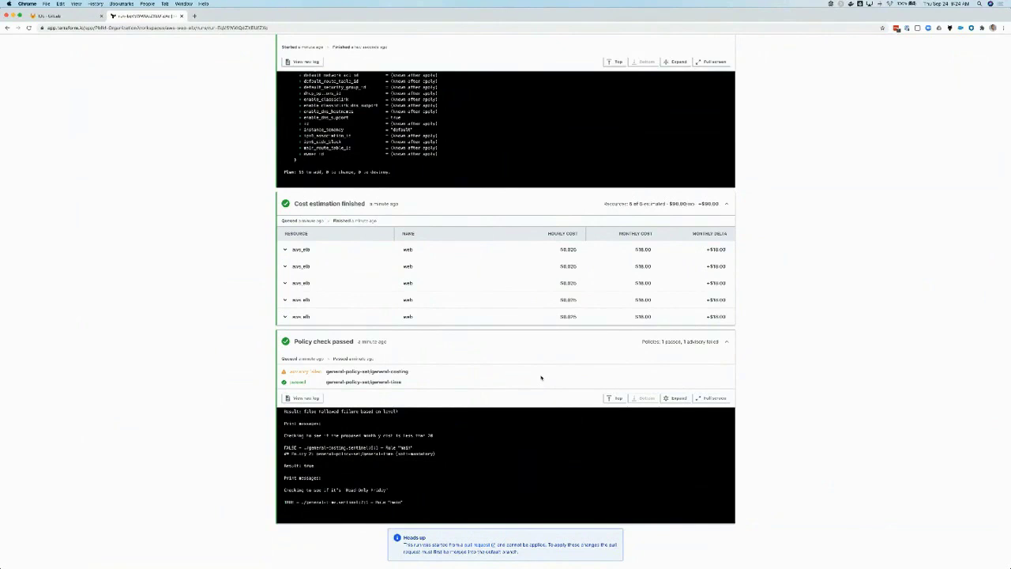
{"action": "scroll", "coordinate": [541, 377], "scroll_direction": "down", "scroll_amount": 1}
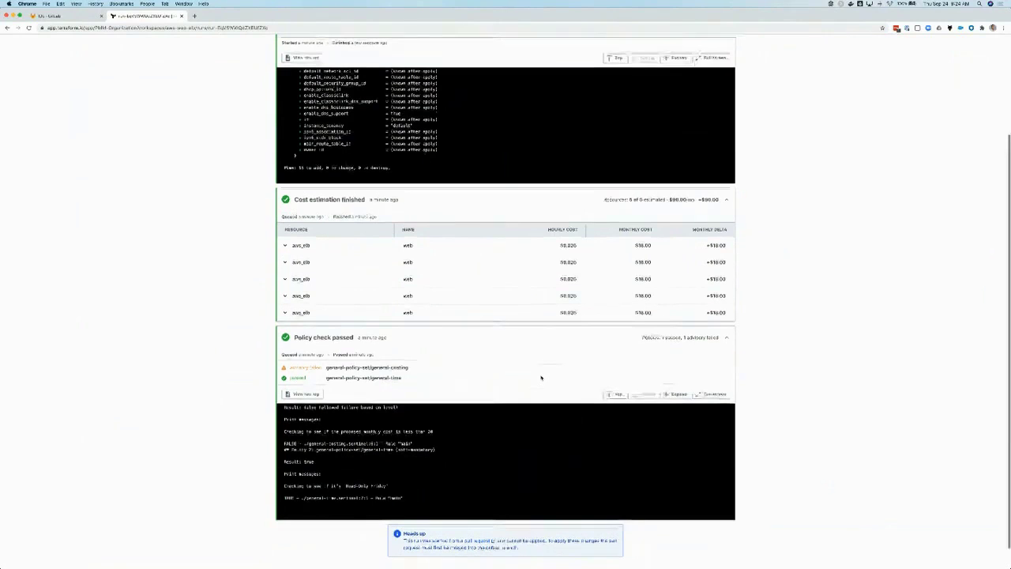
Return to the aws-web-elb project in GitLab, open the ELB update merge request and examine its file changes and pipelines.
{"action": "scroll", "coordinate": [541, 378], "scroll_direction": "down", "scroll_amount": 2}
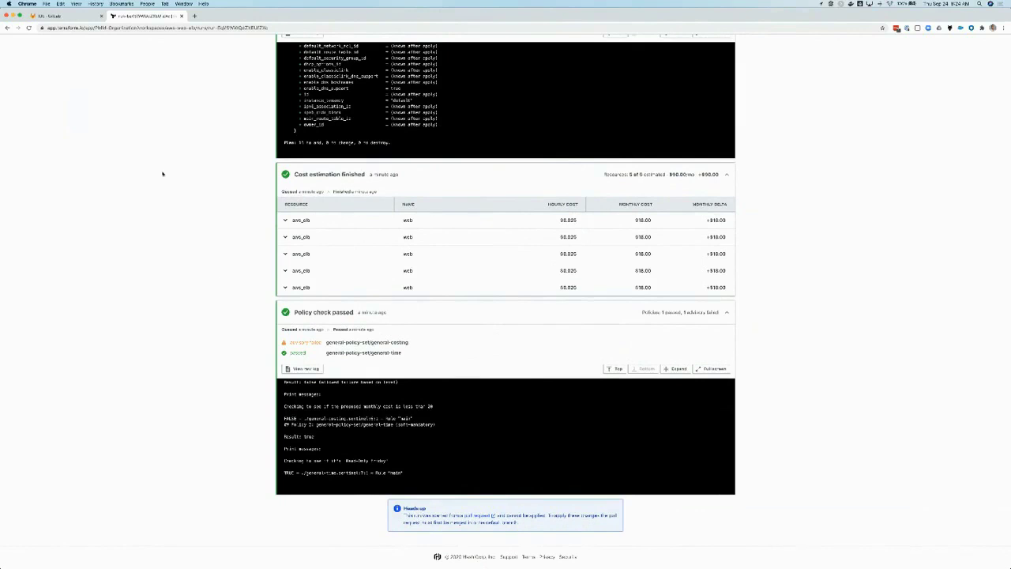
{"action": "left_click", "coordinate": [62, 15]}
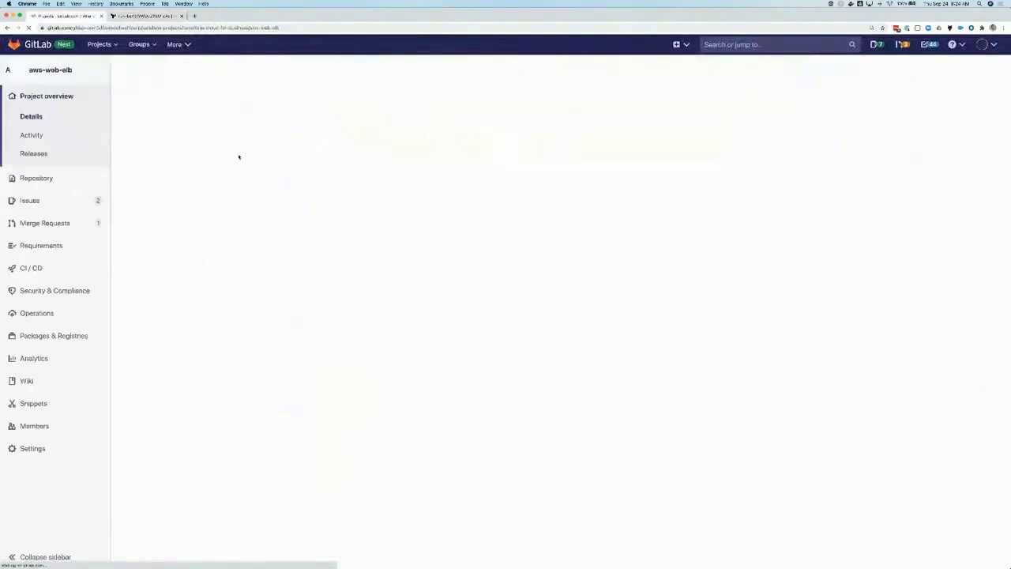
{"action": "left_click", "coordinate": [70, 225]}
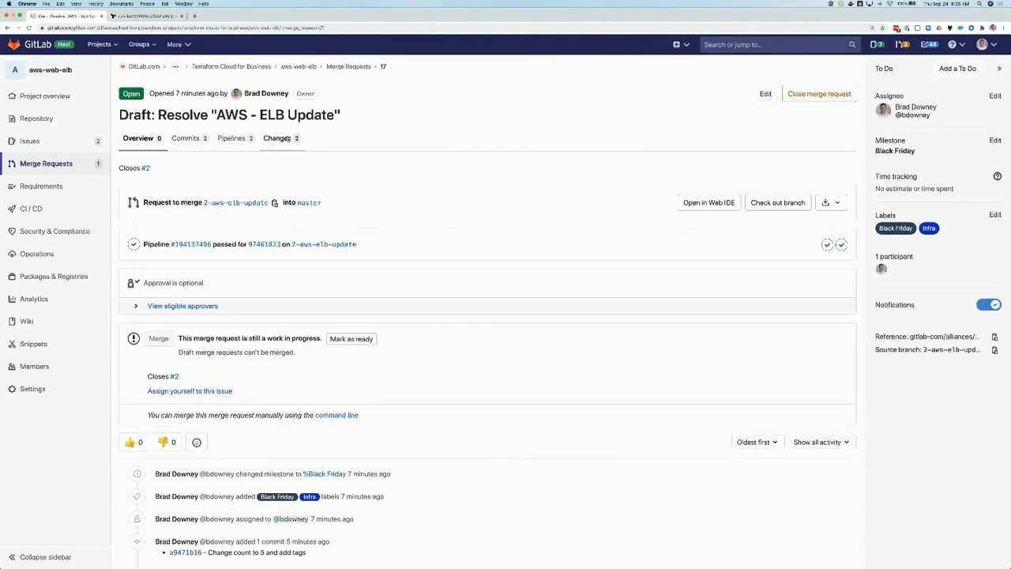
{"action": "left_click", "coordinate": [286, 139]}
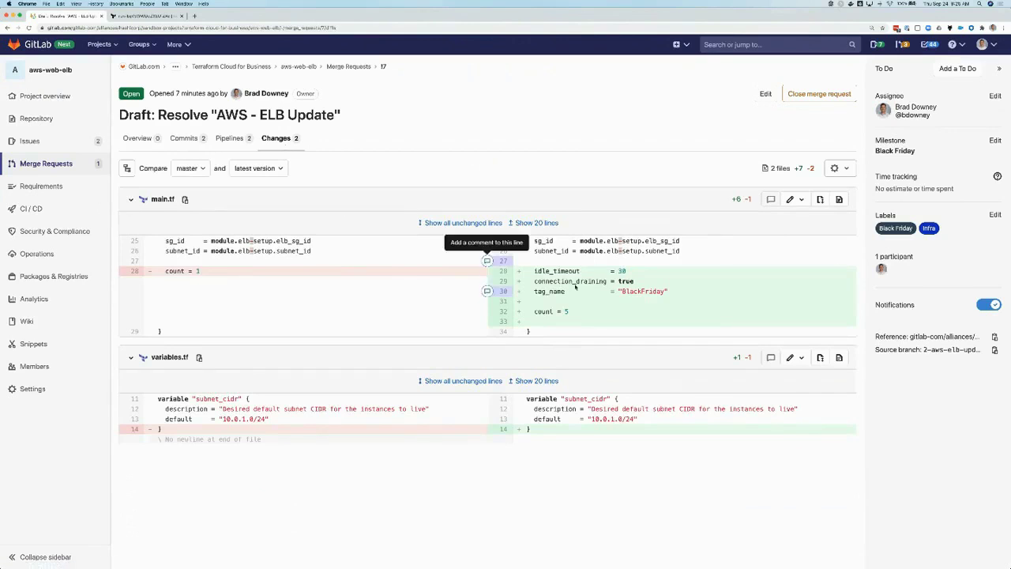
{"action": "left_click", "coordinate": [226, 140]}
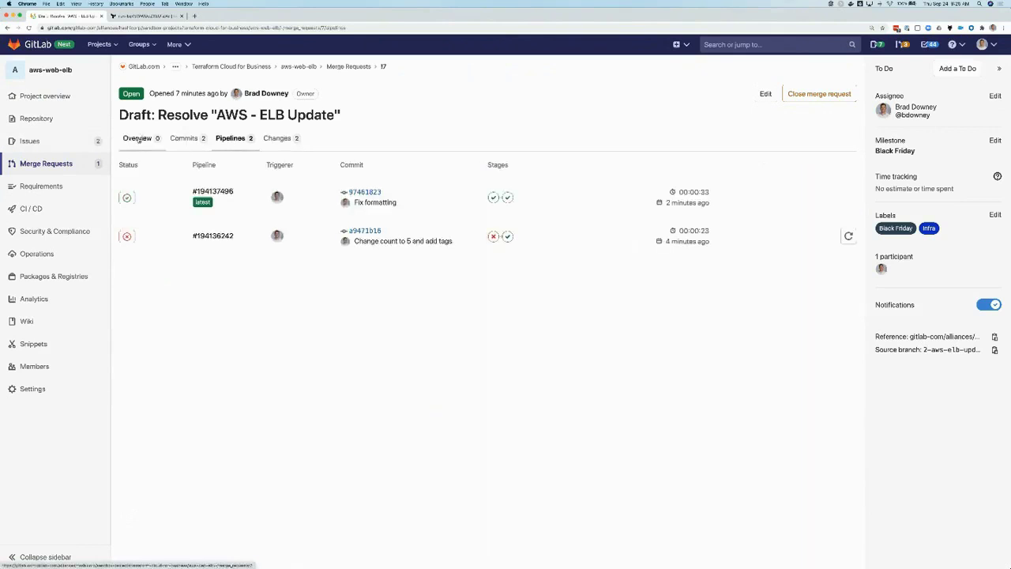
{"action": "left_click", "coordinate": [139, 139]}
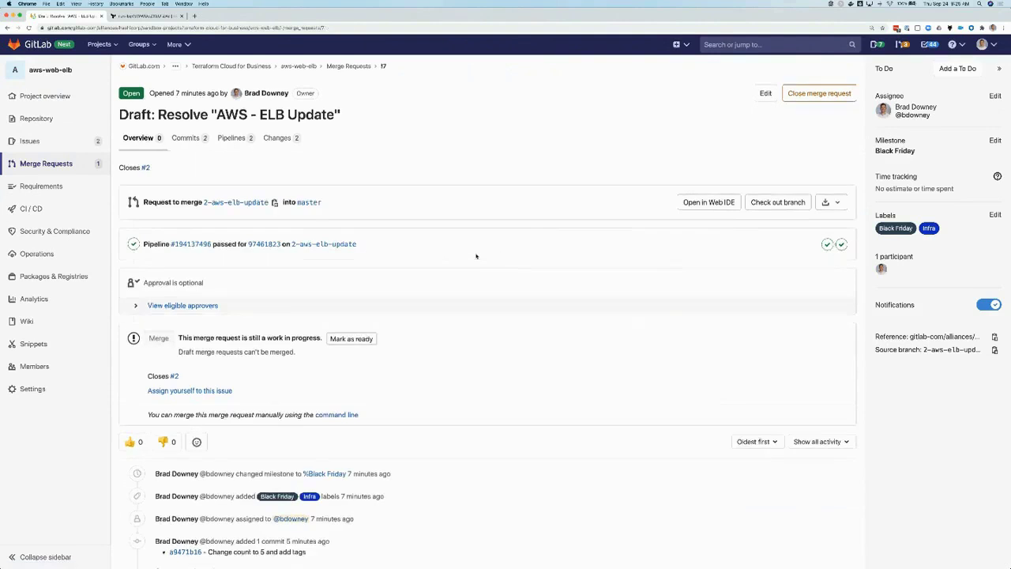
Mark the draft merge request as ready and enable squashing its commits on merge.
{"action": "scroll", "coordinate": [353, 235], "scroll_direction": "down", "scroll_amount": 3}
{"action": "left_click", "coordinate": [351, 233]}
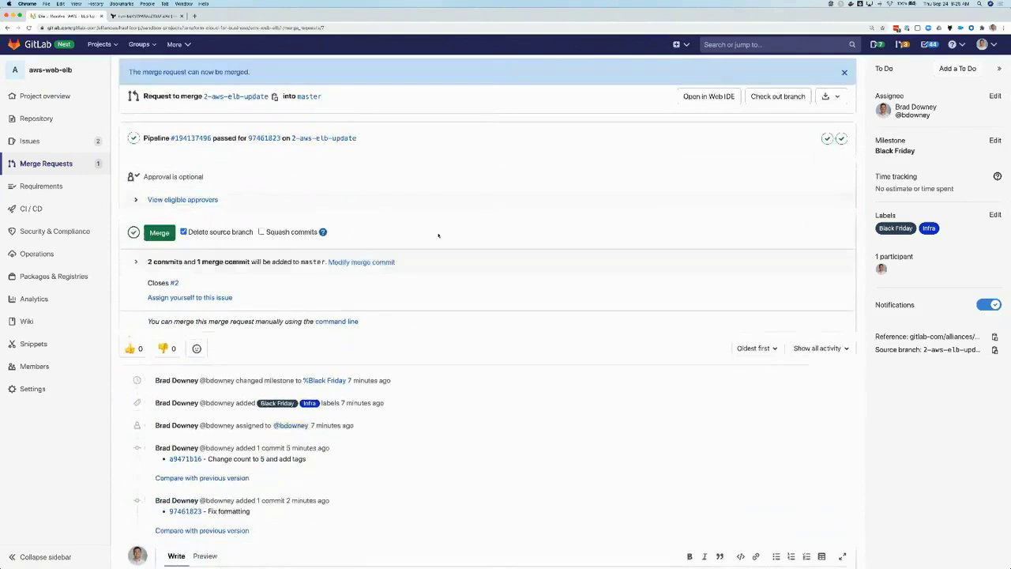
{"action": "left_click", "coordinate": [262, 231]}
{"action": "scroll", "coordinate": [430, 243], "scroll_direction": "down", "scroll_amount": 3}
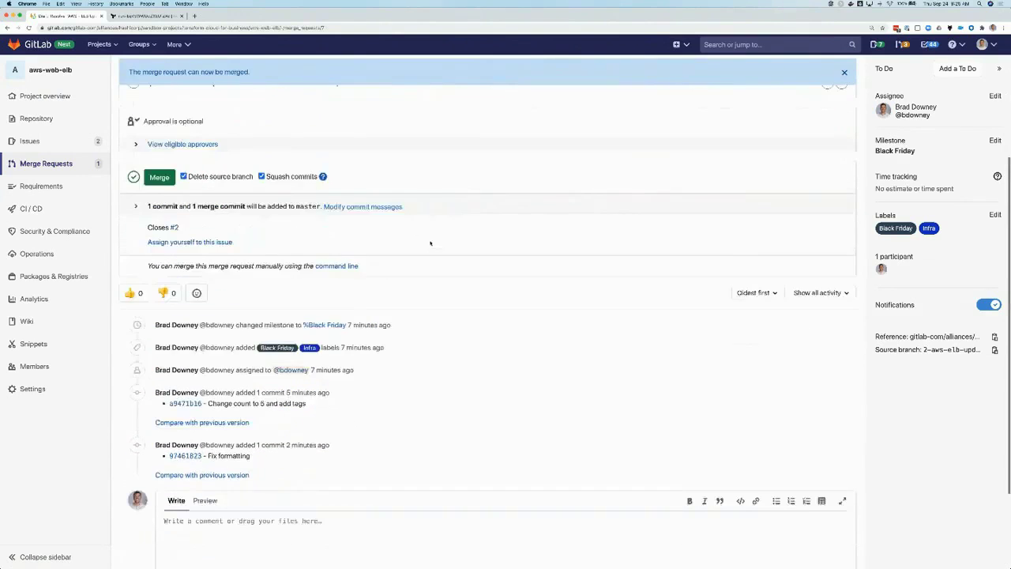
{"action": "scroll", "coordinate": [289, 429], "scroll_direction": "down", "scroll_amount": 2}
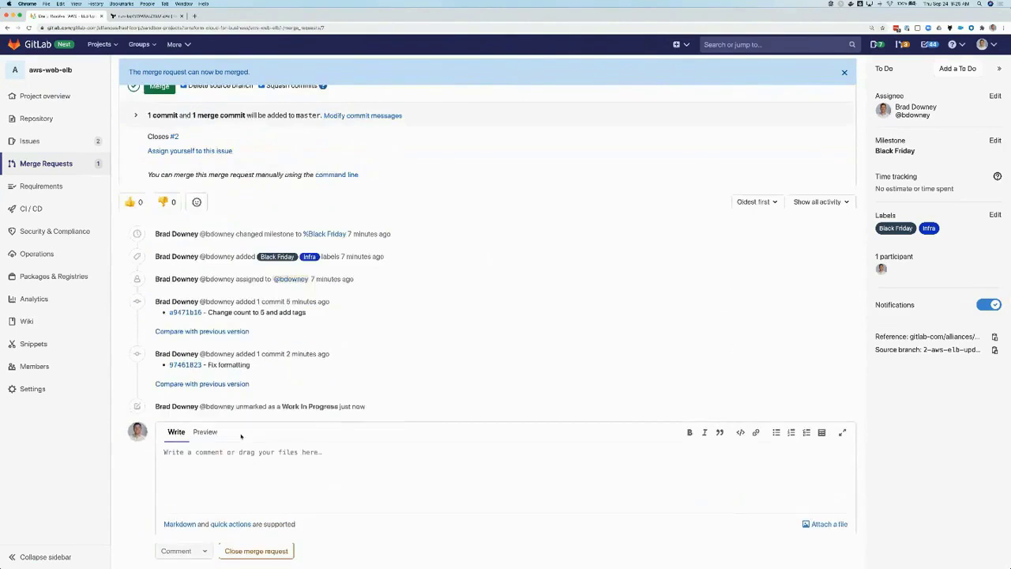
Post a merge request comment mentioning the reviewer with "can you please review?" and "I nailed it! /tableflip" on a separate line.
{"action": "left_click", "coordinate": [270, 451]}
{"action": "scroll", "coordinate": [285, 411], "scroll_direction": "down", "scroll_amount": 1}
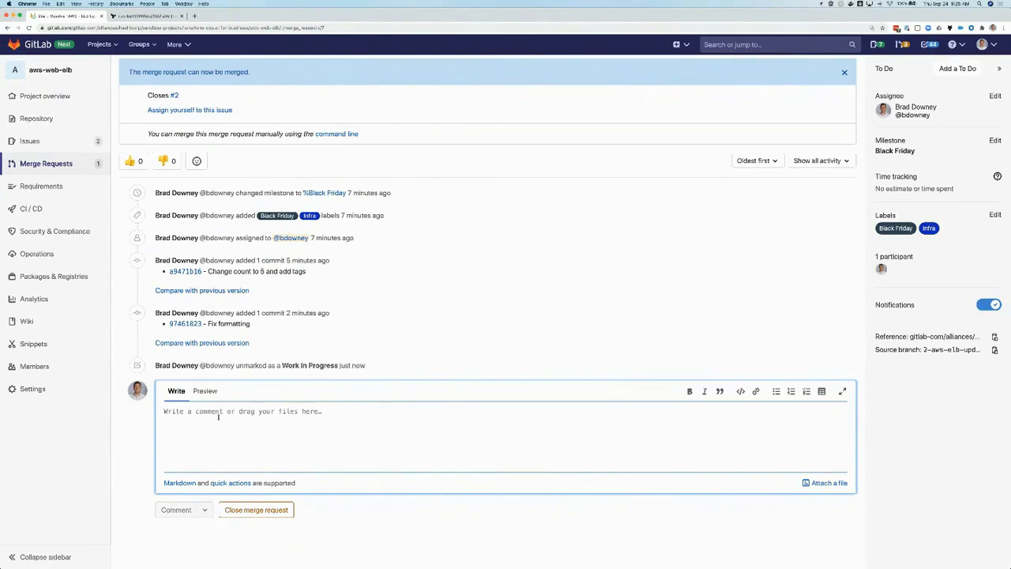
{"action": "type", "text": "@kmr"}
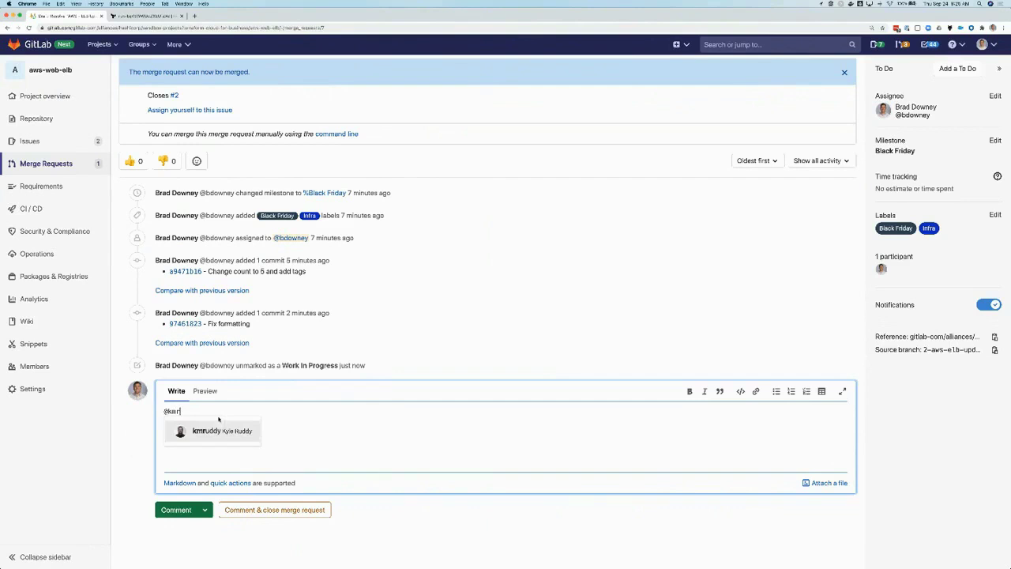
{"action": "left_click", "coordinate": [213, 431]}
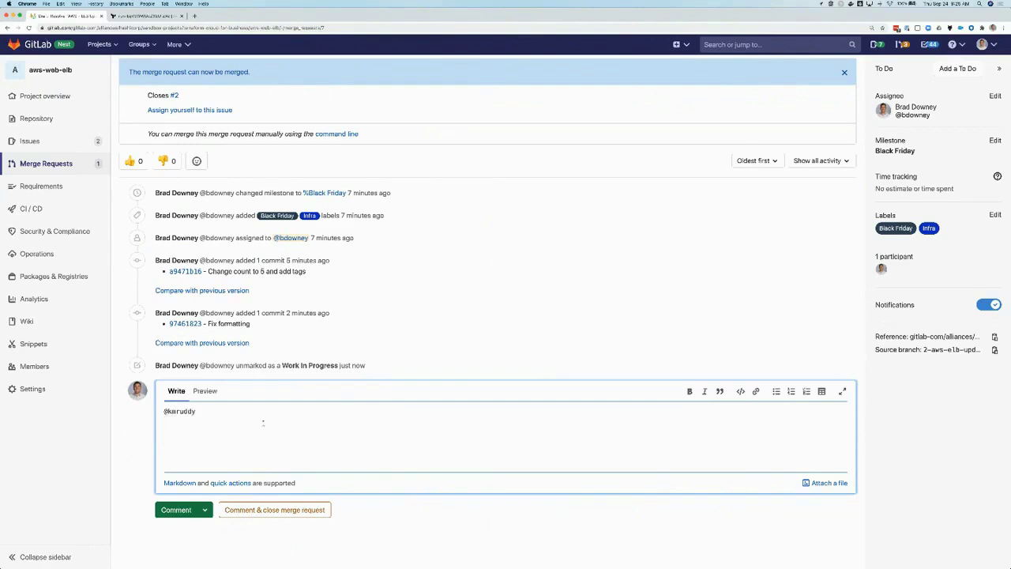
{"action": "type", "text": "can you please"}
{"action": "type", "text": " review?  "}
{"action": "type", "text": "I nailed i"}
{"action": "type", "text": "t! /ta"}
{"action": "type", "text": "ble"}
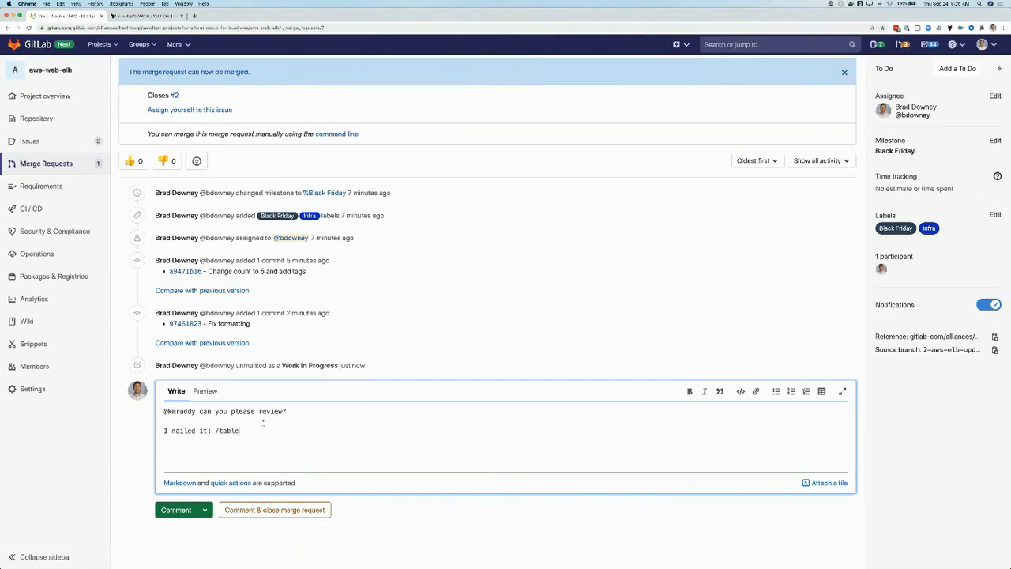
{"action": "type", "text": "flip"}
{"action": "left_click", "coordinate": [176, 509]}
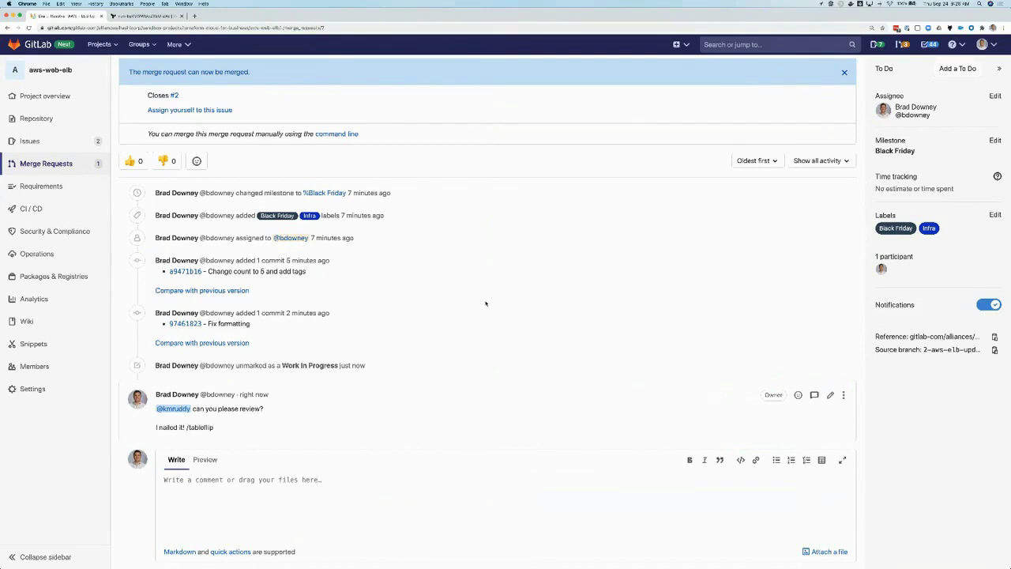
Dismiss the merge request's ready-to-merge notice and close the Terraform Cloud browser tab.
{"action": "scroll", "coordinate": [486, 303], "scroll_direction": "up", "scroll_amount": 2}
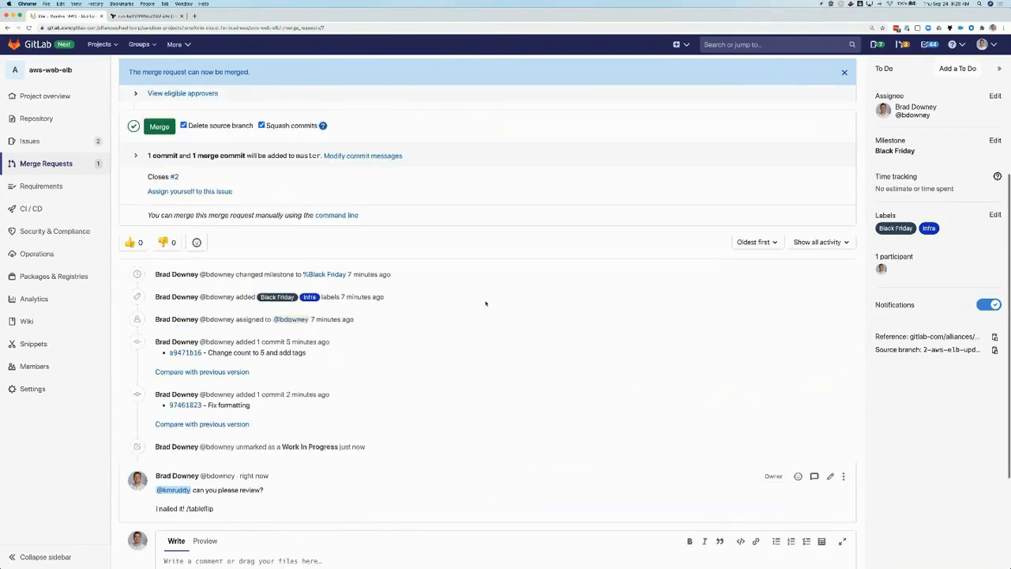
{"action": "scroll", "coordinate": [486, 304], "scroll_direction": "up", "scroll_amount": 4}
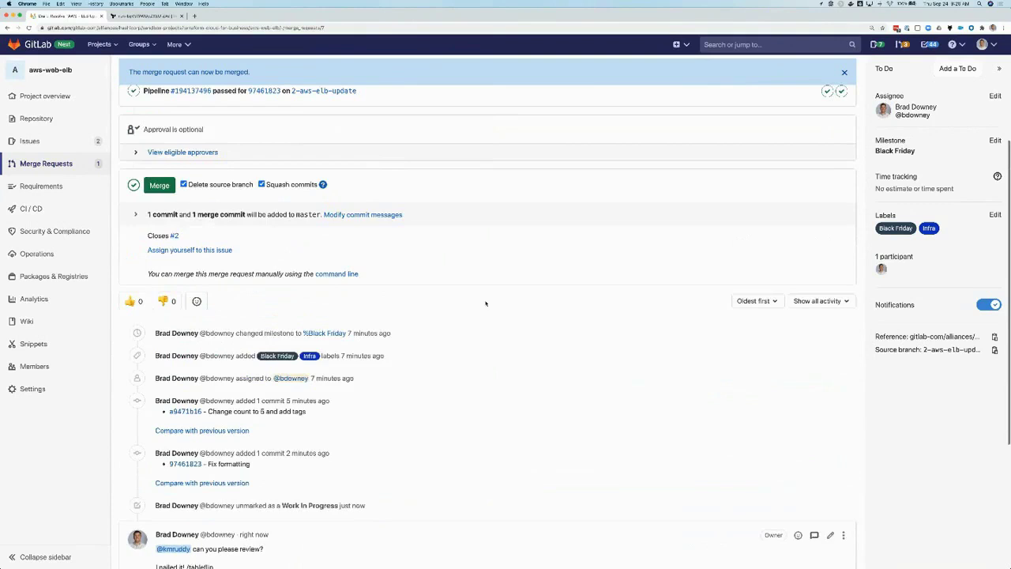
{"action": "scroll", "coordinate": [822, 118], "scroll_direction": "up", "scroll_amount": 1}
{"action": "left_click", "coordinate": [843, 73]}
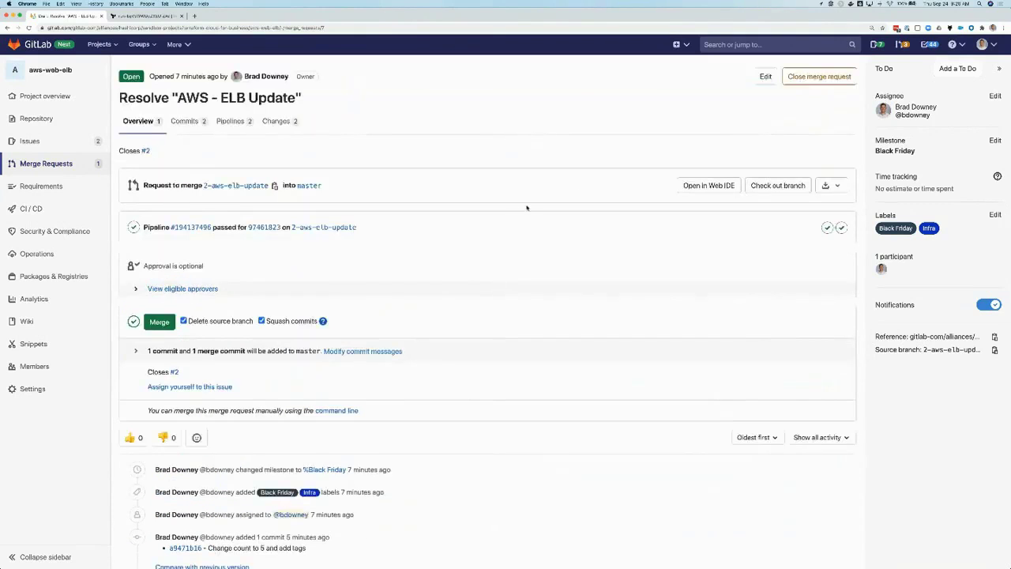
{"action": "scroll", "coordinate": [163, 271], "scroll_direction": "up", "scroll_amount": 1}
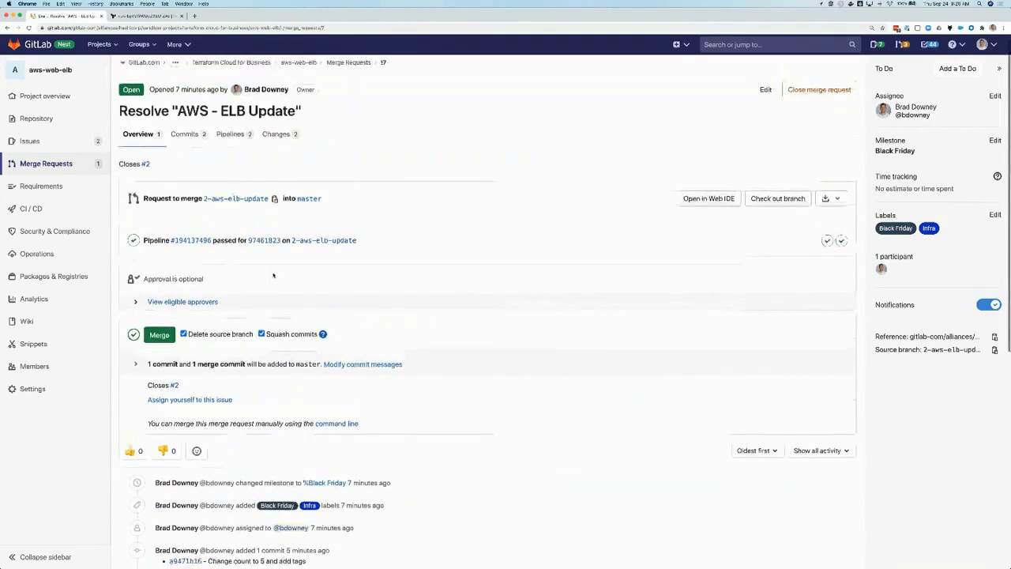
{"action": "mouse_move", "coordinate": [102, 100]}
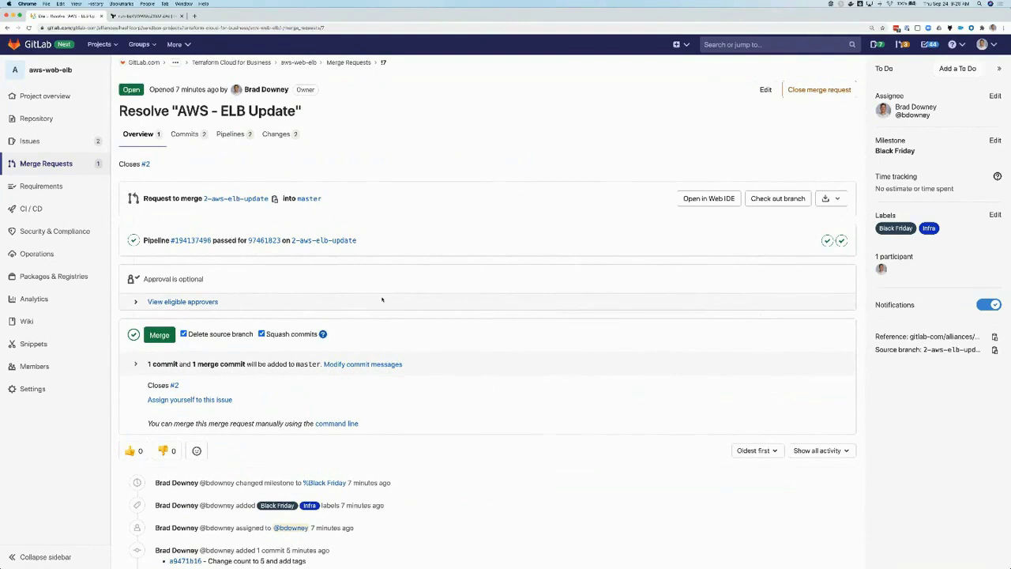
{"action": "scroll", "coordinate": [382, 299], "scroll_direction": "up", "scroll_amount": 1}
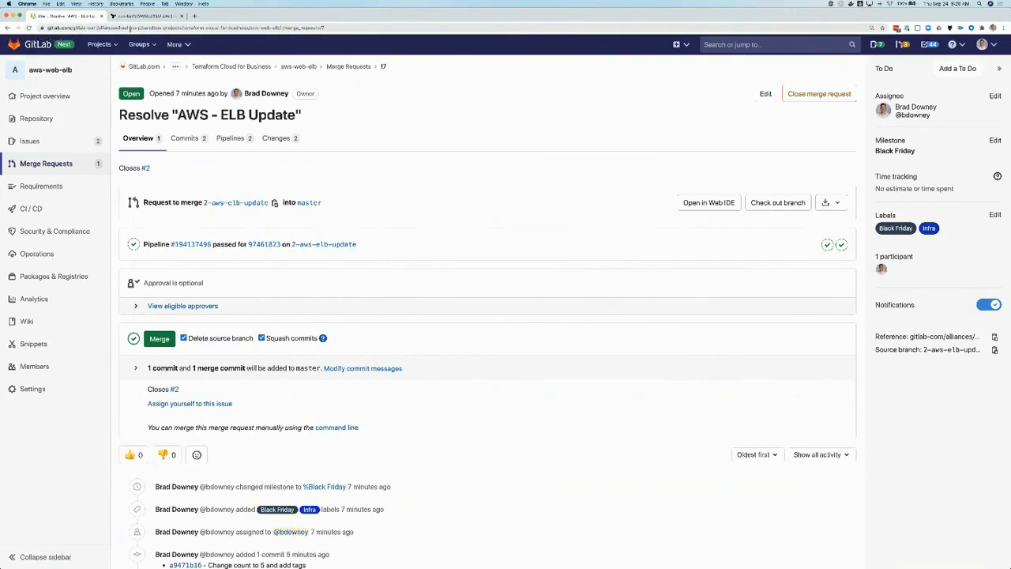
{"action": "left_click", "coordinate": [181, 16]}
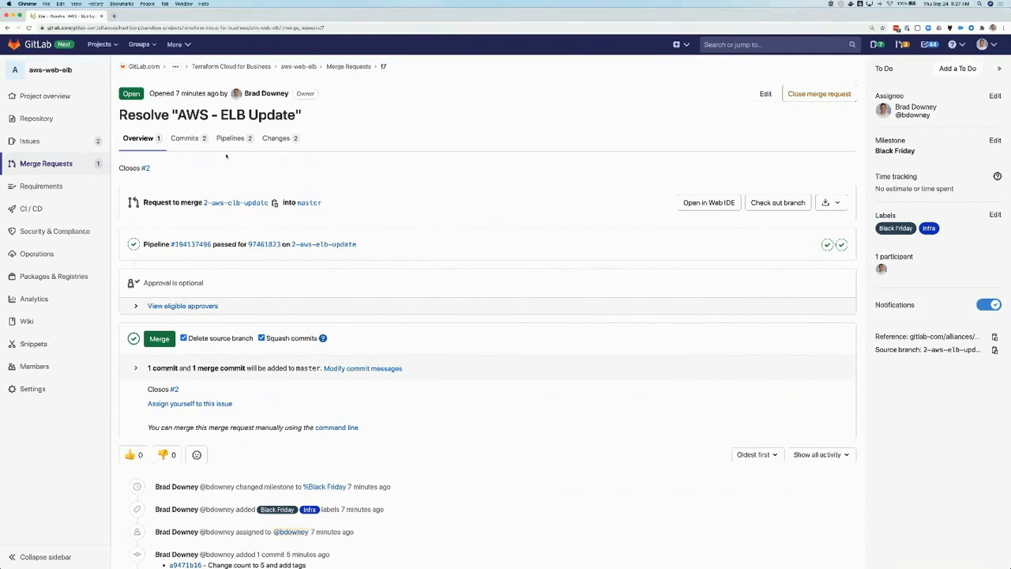
Recheck the merge request's changes to main.tf and variables.tf and return to its overview.
{"action": "scroll", "coordinate": [227, 154], "scroll_direction": "down", "scroll_amount": 4}
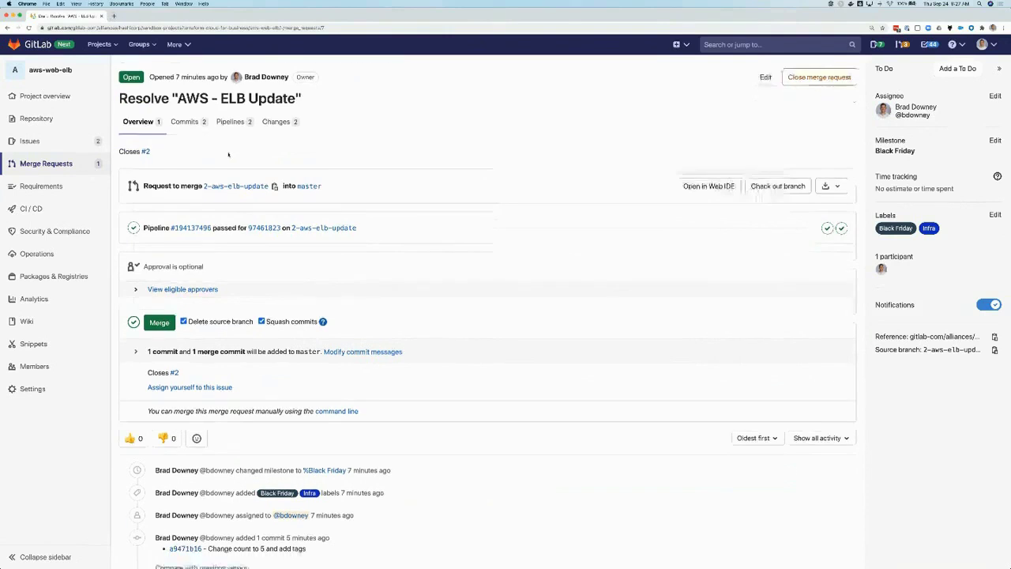
{"action": "scroll", "coordinate": [224, 152], "scroll_direction": "up", "scroll_amount": 4}
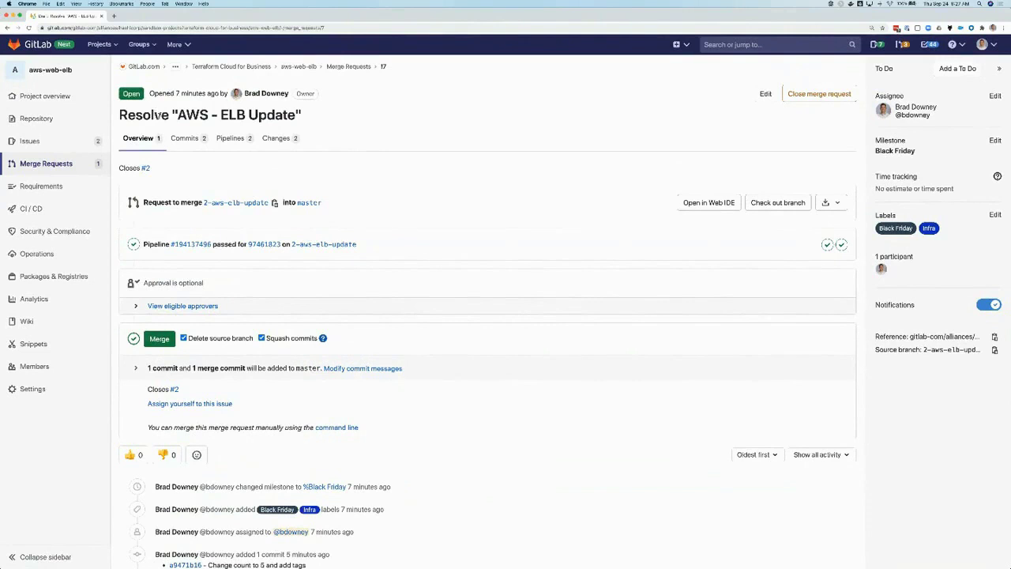
{"action": "left_click", "coordinate": [282, 140]}
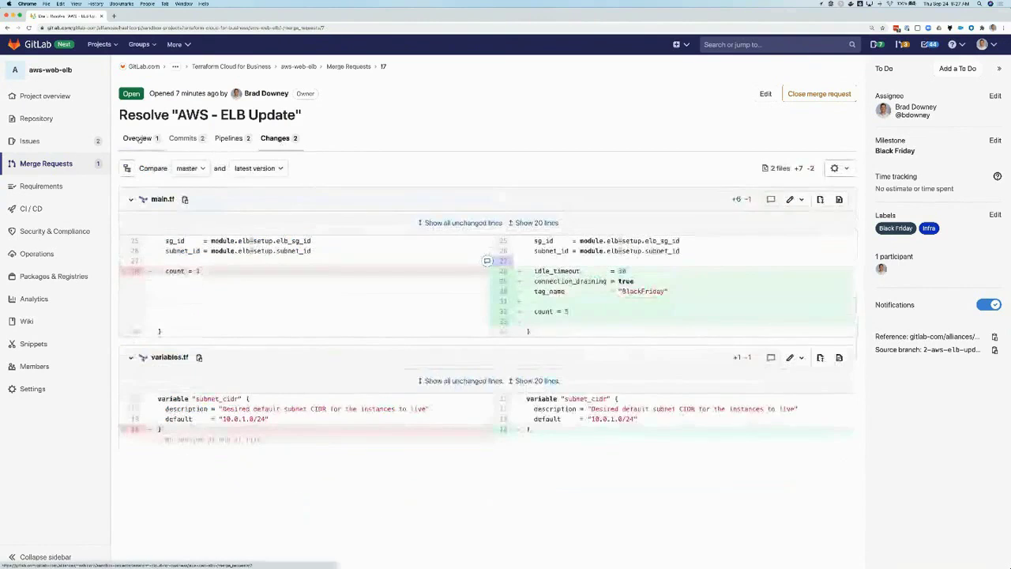
{"action": "left_click", "coordinate": [139, 139]}
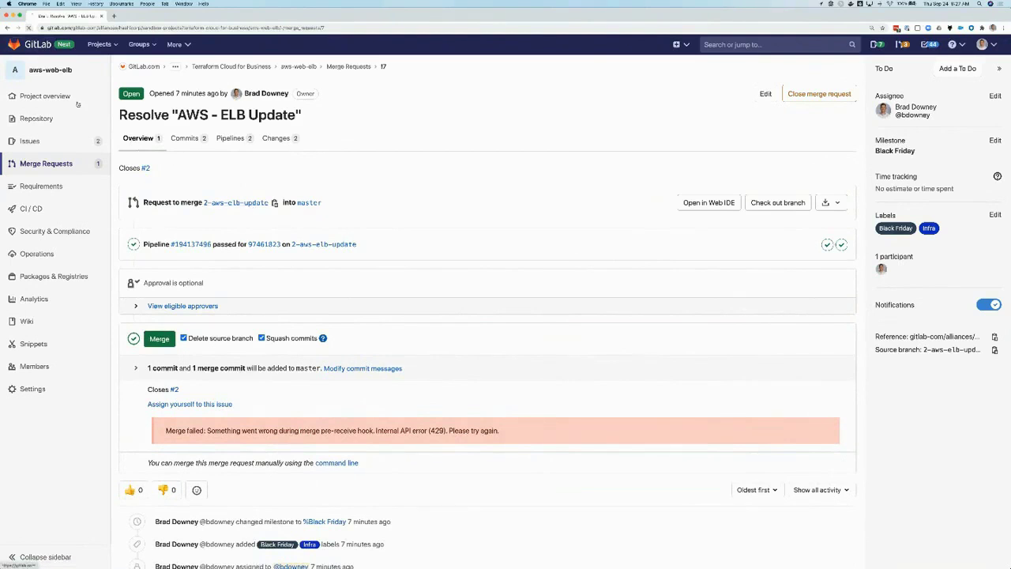
Reload the merge request page and examine its approval, eligible approvers and merge details.
{"action": "right_click", "coordinate": [28, 27]}
{"action": "left_click", "coordinate": [170, 134]}
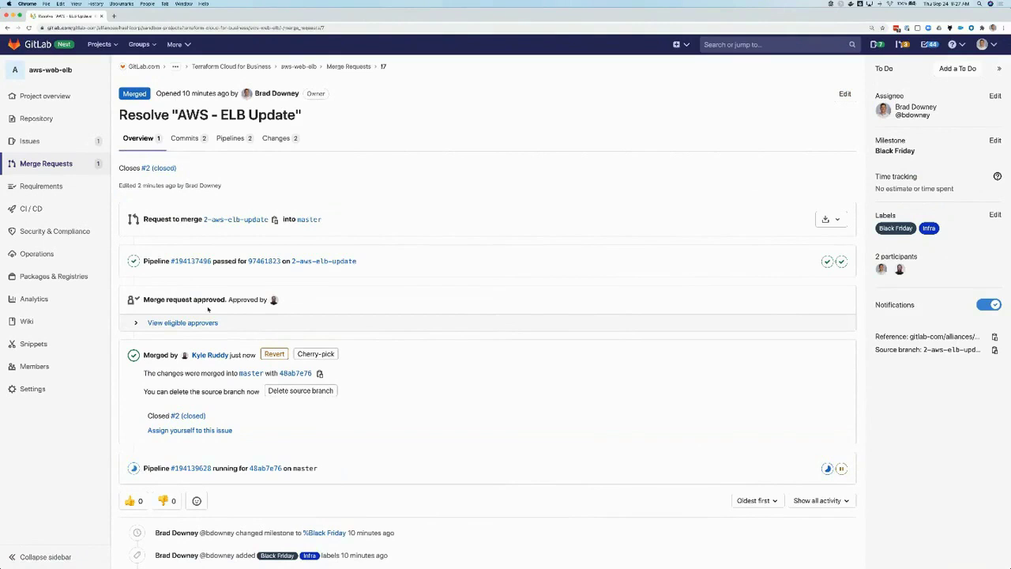
{"action": "left_click", "coordinate": [136, 323]}
{"action": "left_click", "coordinate": [135, 323]}
{"action": "mouse_move", "coordinate": [220, 358]}
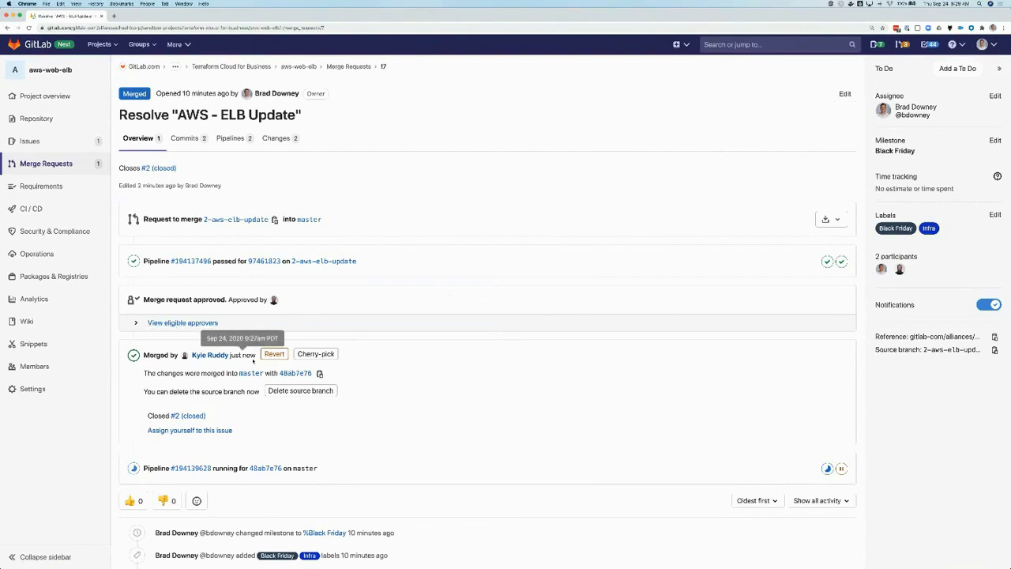
Examine the merge request's activity history and open the pipeline for the merge commit on master.
{"action": "scroll", "coordinate": [249, 371], "scroll_direction": "down", "scroll_amount": 3}
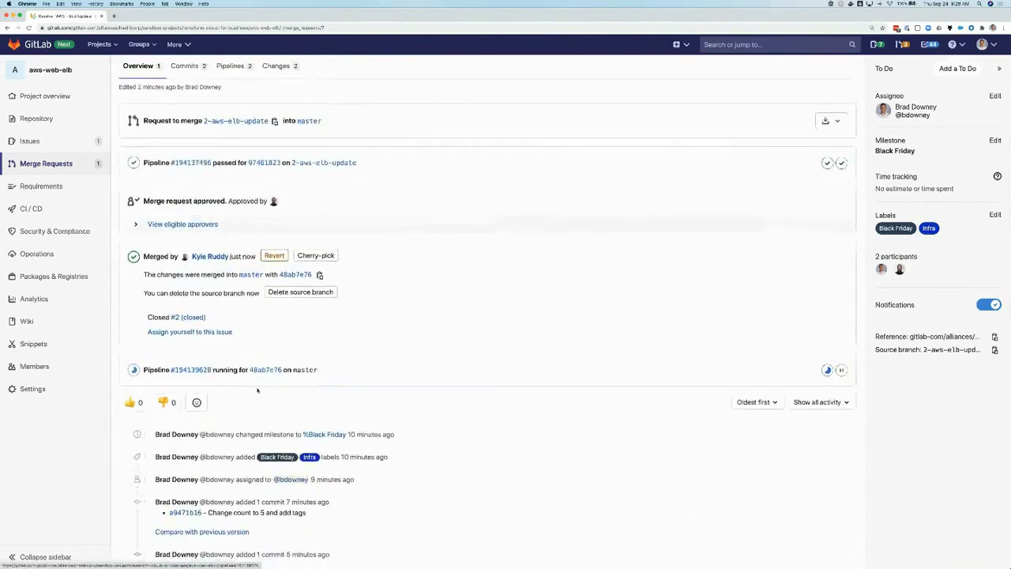
{"action": "scroll", "coordinate": [256, 390], "scroll_direction": "down", "scroll_amount": 1}
{"action": "scroll", "coordinate": [257, 390], "scroll_direction": "down", "scroll_amount": 8}
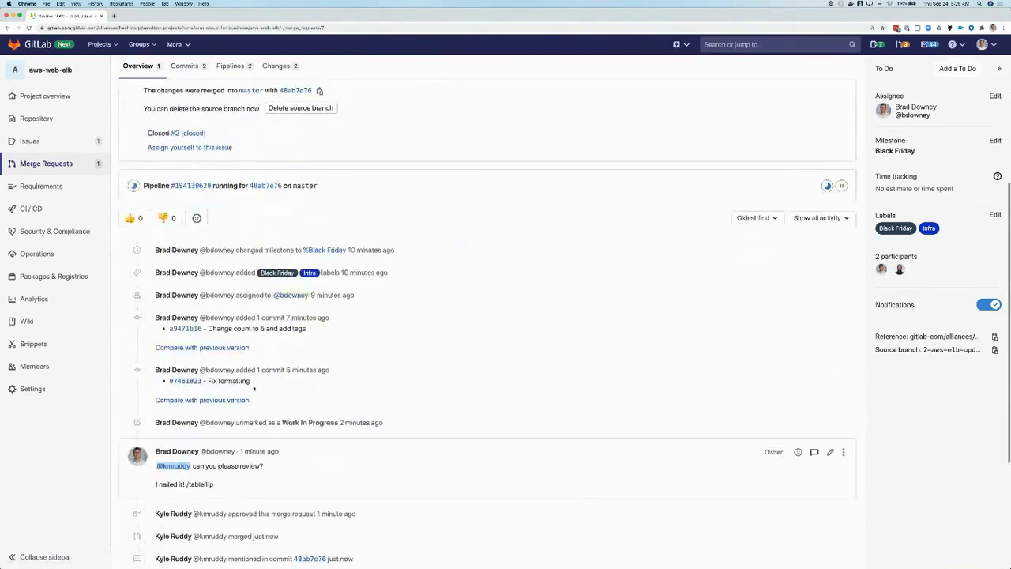
{"action": "scroll", "coordinate": [275, 386], "scroll_direction": "down", "scroll_amount": 2}
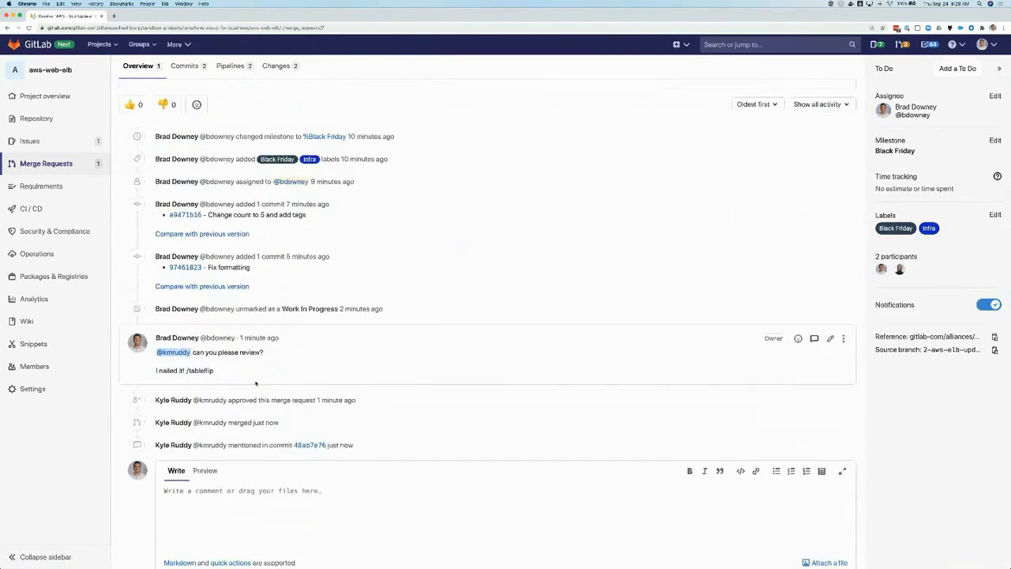
{"action": "scroll", "coordinate": [255, 384], "scroll_direction": "up", "scroll_amount": 6}
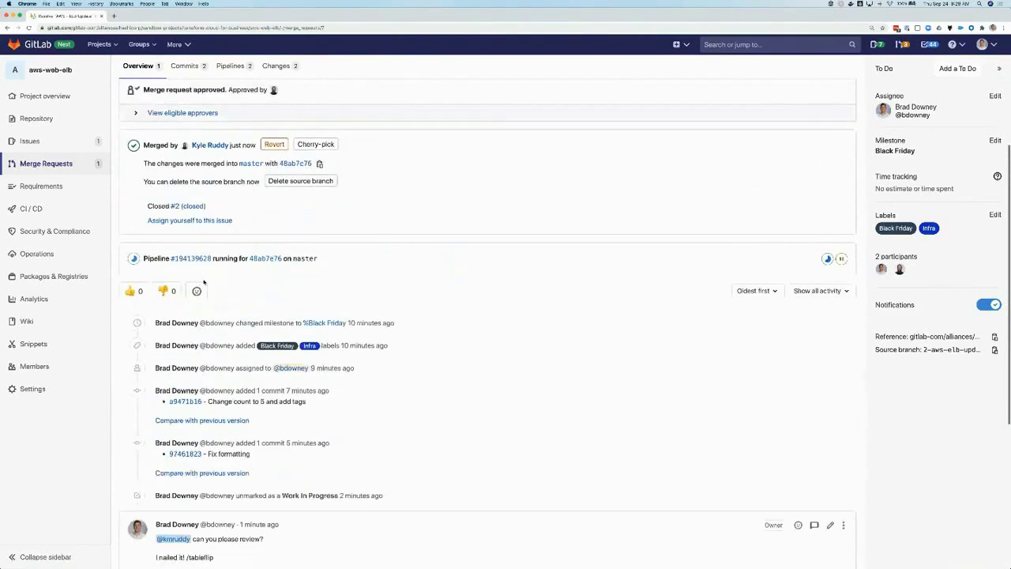
{"action": "scroll", "coordinate": [245, 299], "scroll_direction": "down", "scroll_amount": 2}
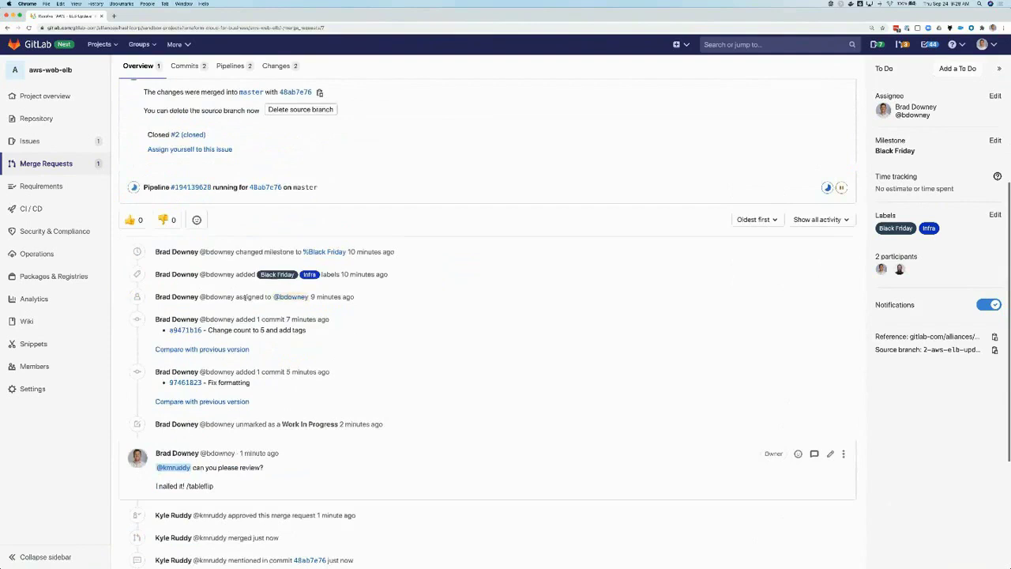
{"action": "scroll", "coordinate": [198, 297], "scroll_direction": "up", "scroll_amount": 3}
{"action": "left_click", "coordinate": [192, 300]}
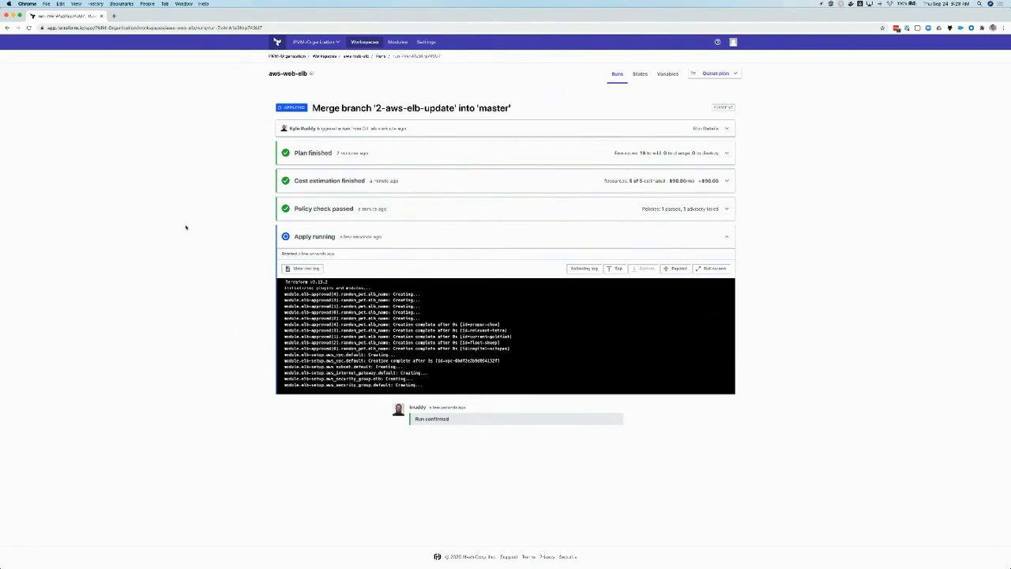
Go back from the Terraform Cloud apply run to the GitLab pipeline, follow issue #2 and examine its Black Friday milestone.
{"action": "right_click", "coordinate": [7, 27]}
{"action": "left_click", "coordinate": [49, 53]}
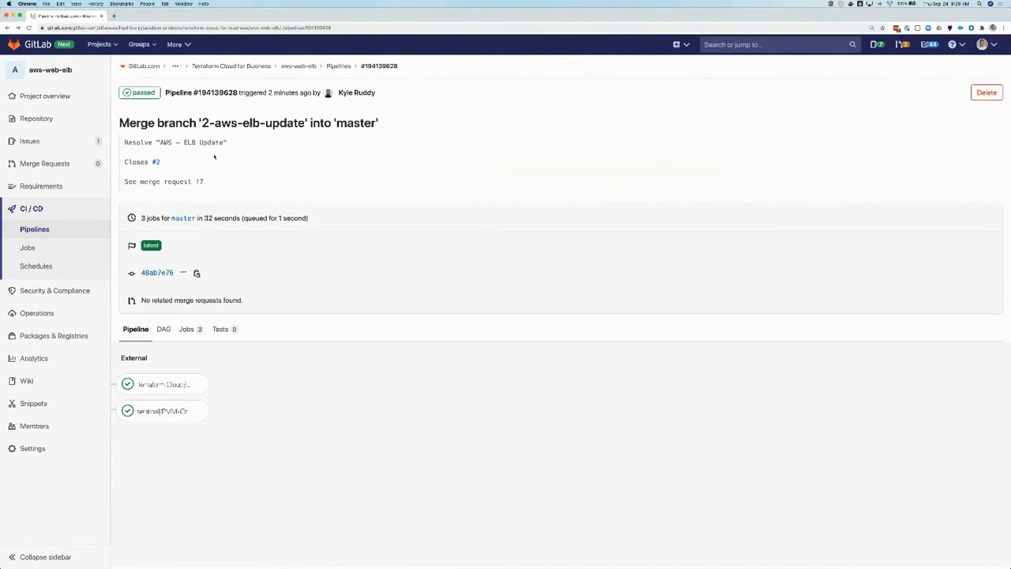
{"action": "left_click", "coordinate": [157, 162]}
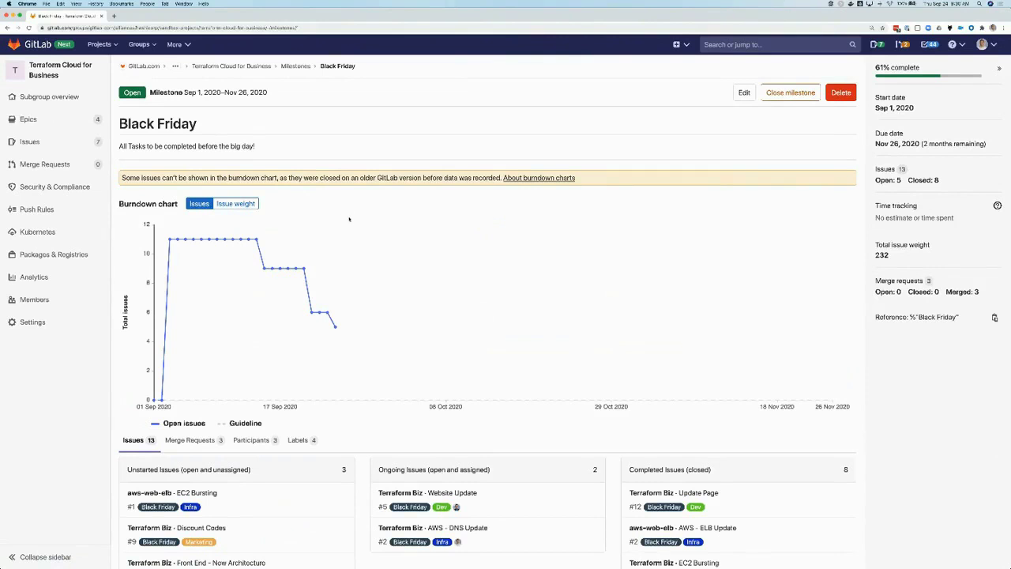
{"action": "scroll", "coordinate": [349, 219], "scroll_direction": "down", "scroll_amount": 2}
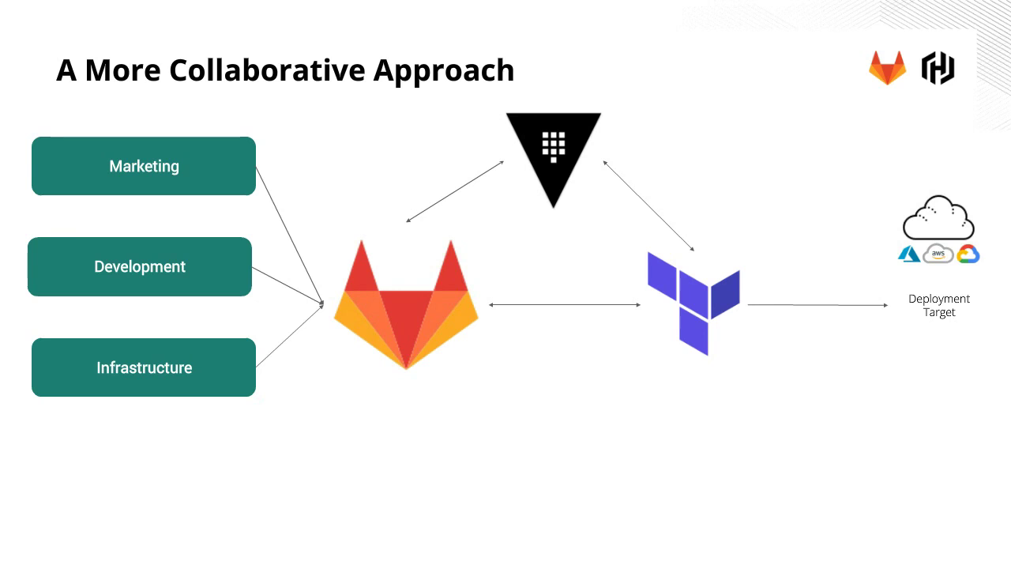
{"action": "key", "text": "Right"}
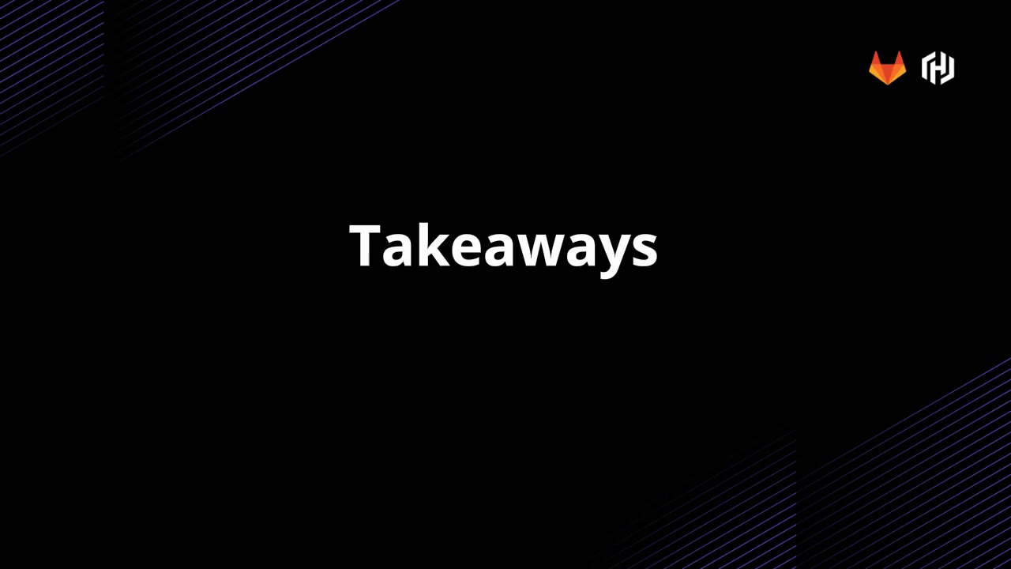